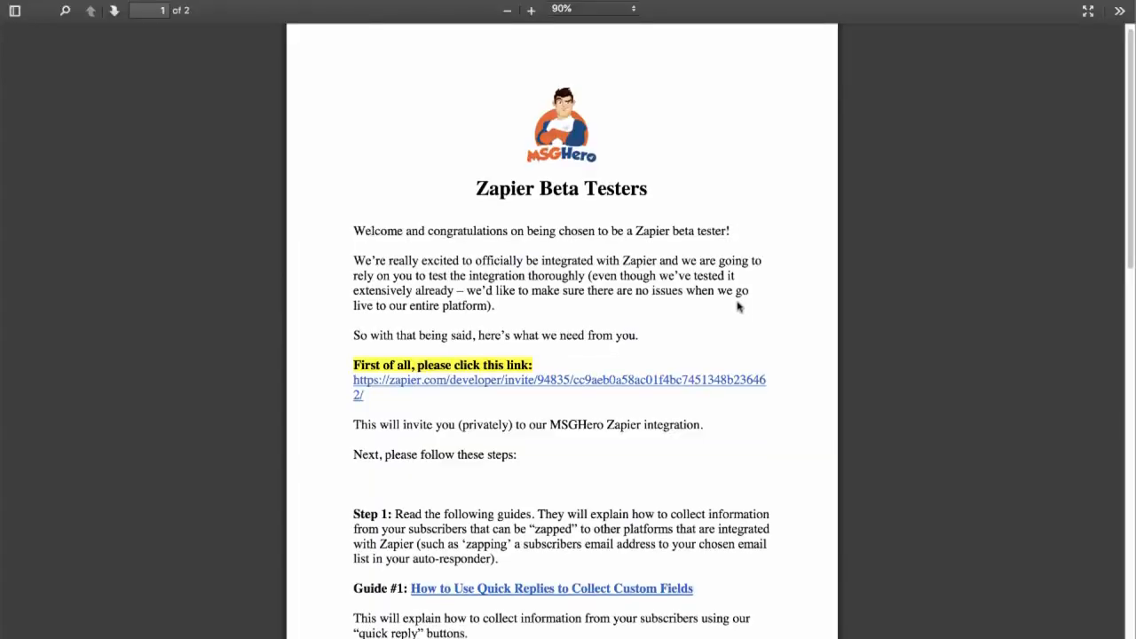
{"action": "scroll", "coordinate": [736, 309], "scroll_direction": "down", "scroll_amount": 3}
{"action": "scroll", "coordinate": [742, 307], "scroll_direction": "down", "scroll_amount": 10}
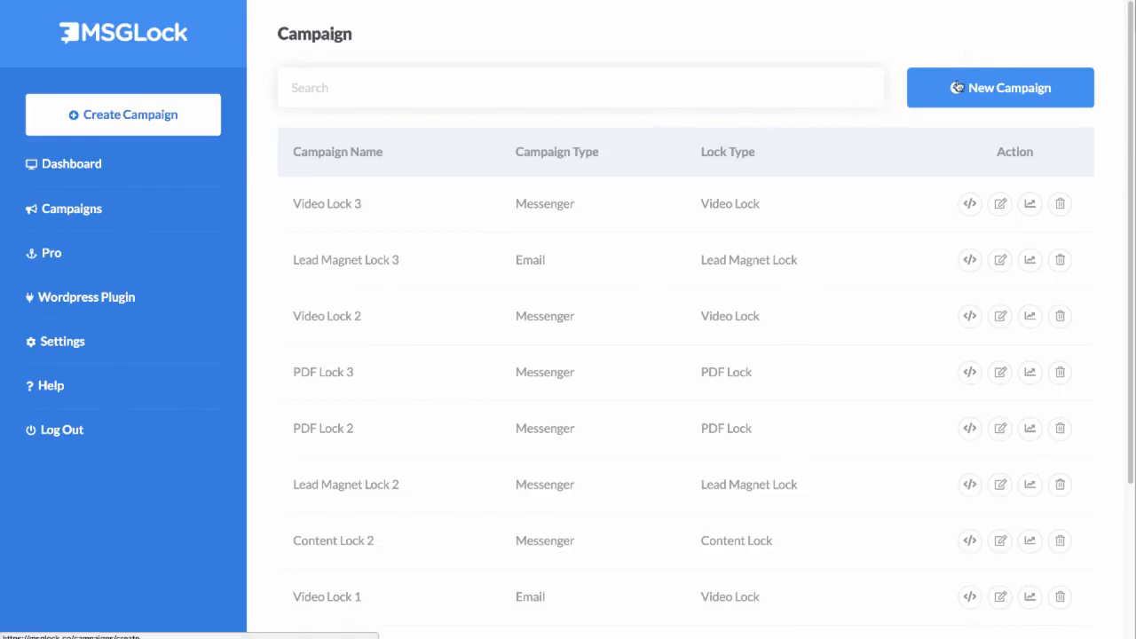
Step: Start a new Content Lock campaign named "Content Lock Demo"
{"action": "left_click", "coordinate": [975, 91]}
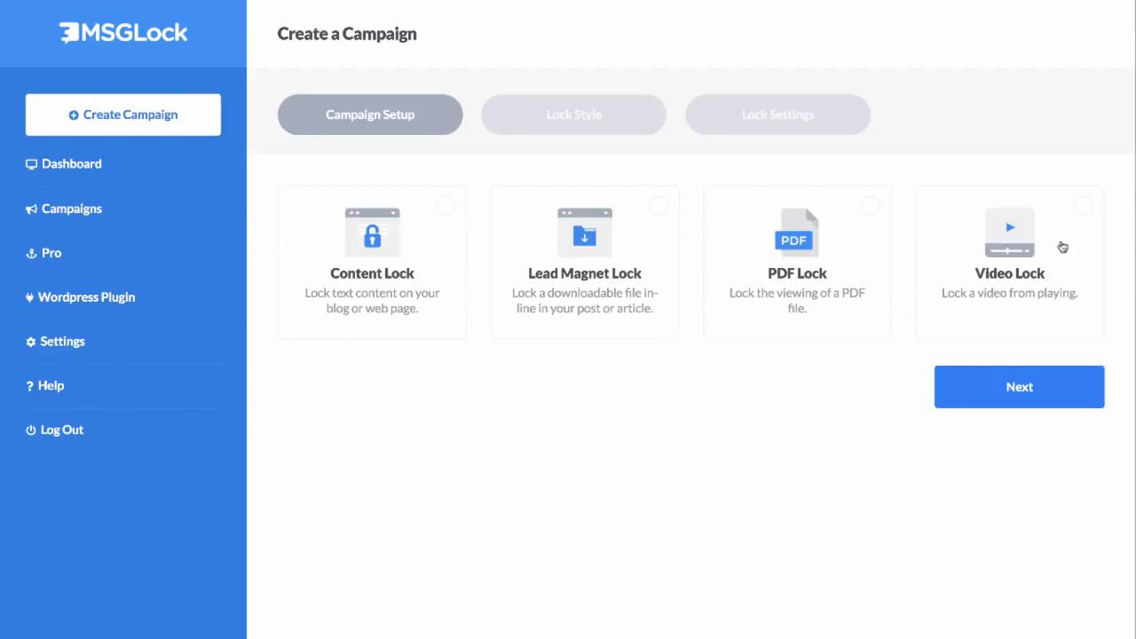
{"action": "left_click", "coordinate": [393, 238]}
{"action": "left_click", "coordinate": [947, 135]}
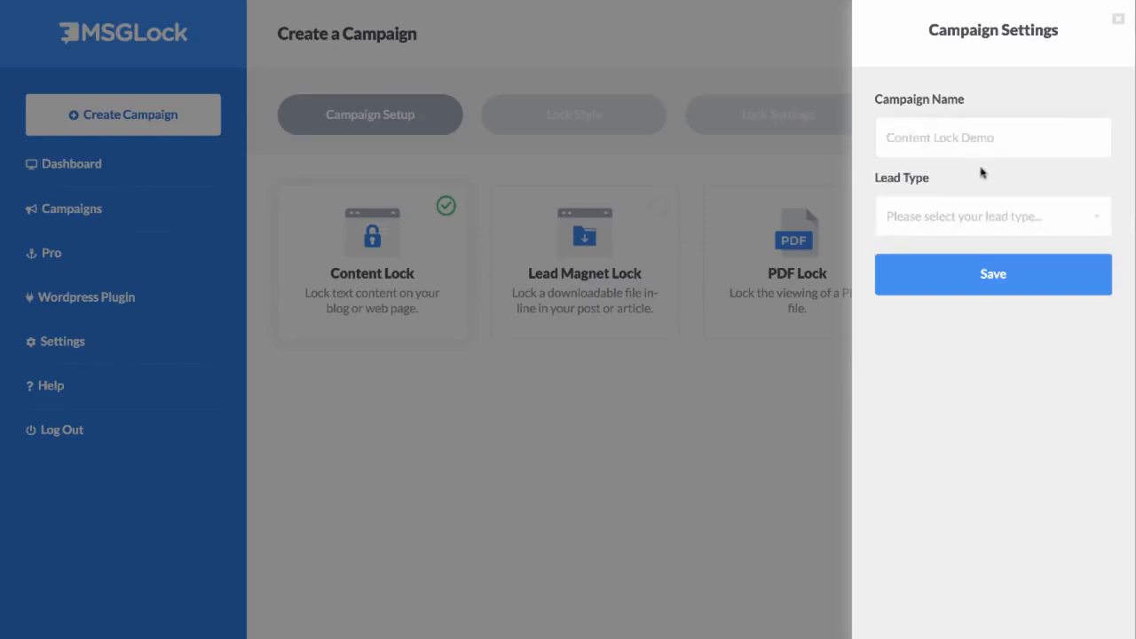
Step: Set the lead type to Email with the GetResponse auto-responder and the smmadimages list, and save the campaign settings
{"action": "left_click", "coordinate": [960, 210]}
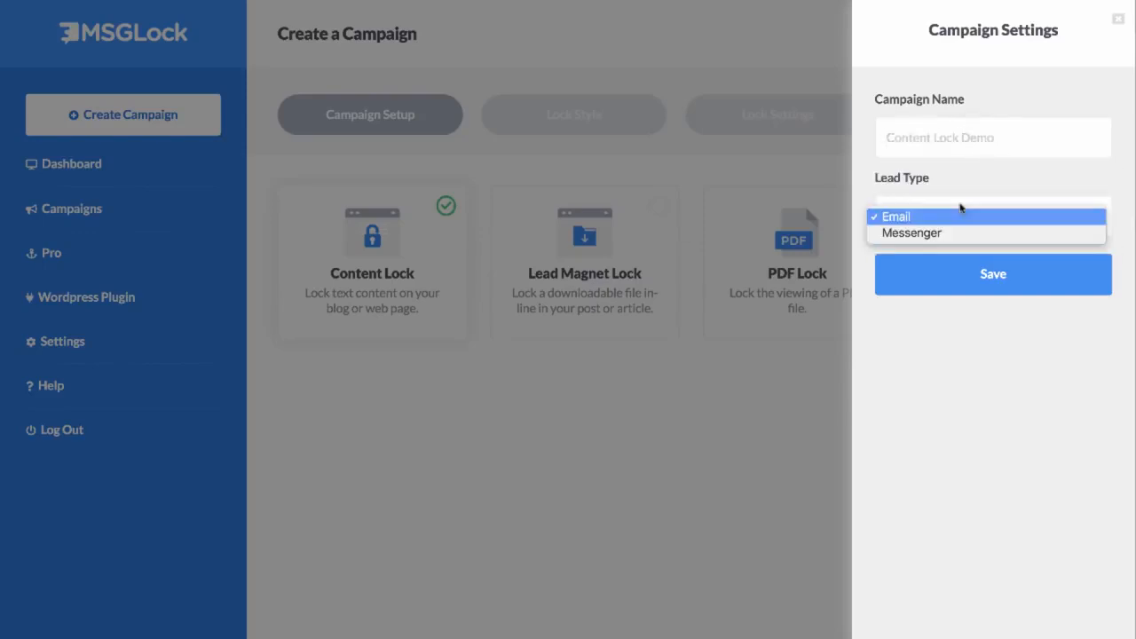
{"action": "left_click", "coordinate": [894, 219]}
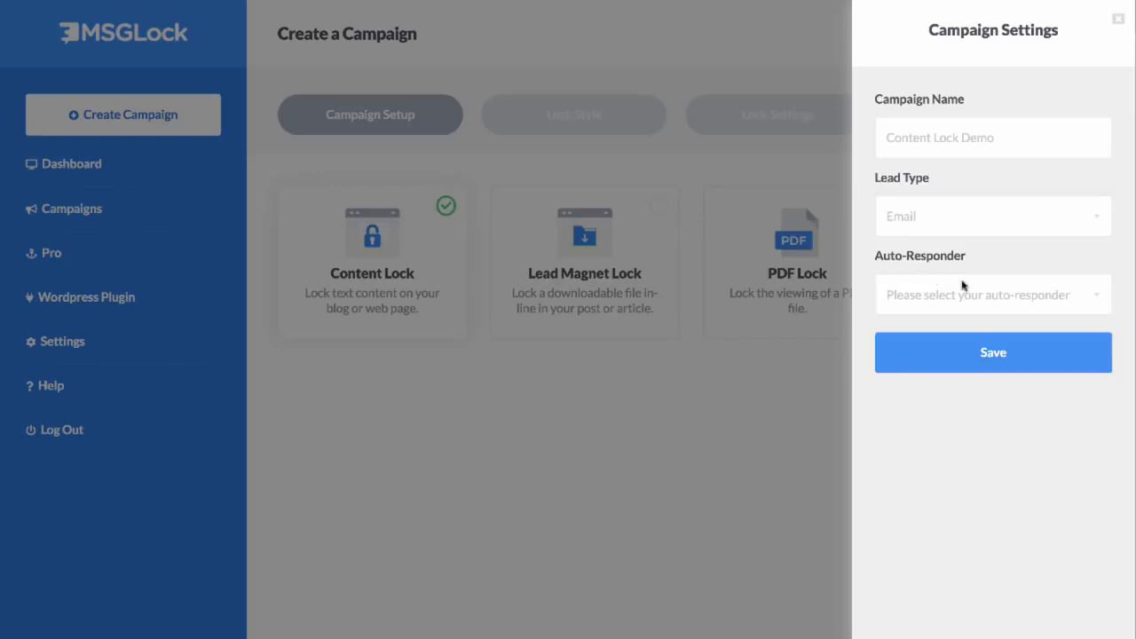
{"action": "left_click", "coordinate": [946, 298]}
{"action": "left_click", "coordinate": [946, 298]}
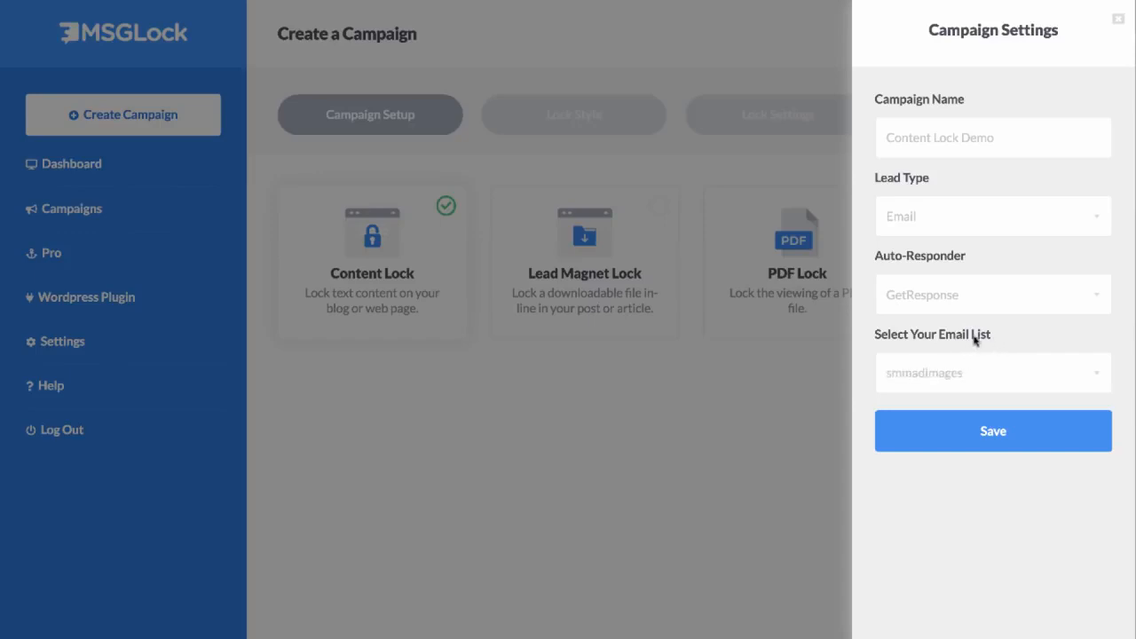
{"action": "left_click", "coordinate": [990, 440]}
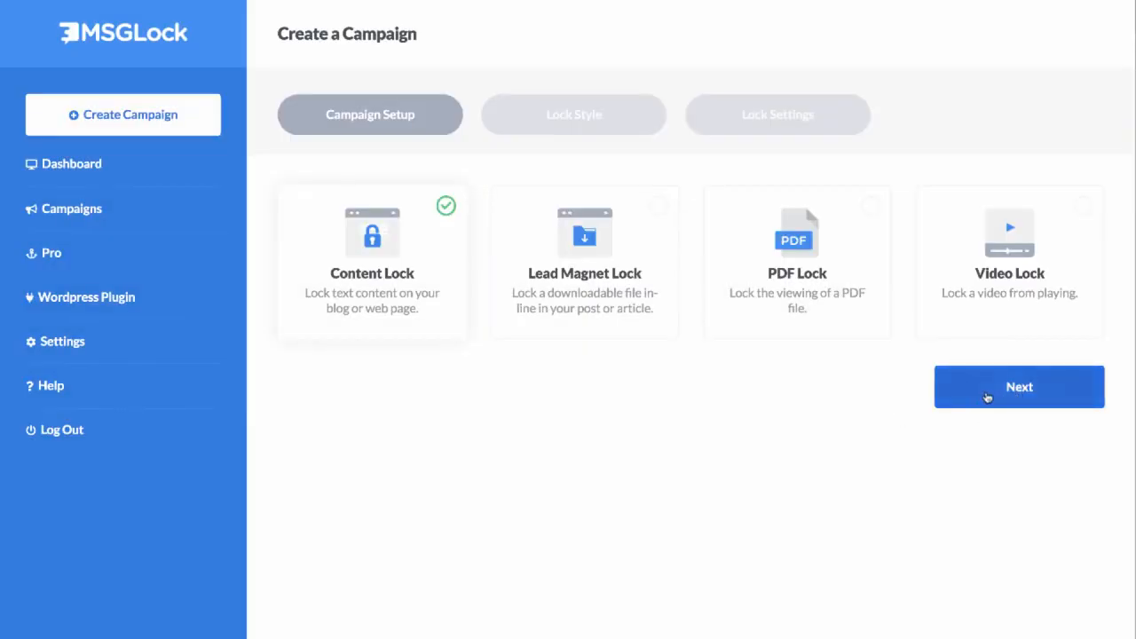
Step: Choose the Fade Style lock and set the pre opt-in headline to "Whoops! This content is for fans only"
{"action": "left_click", "coordinate": [987, 397]}
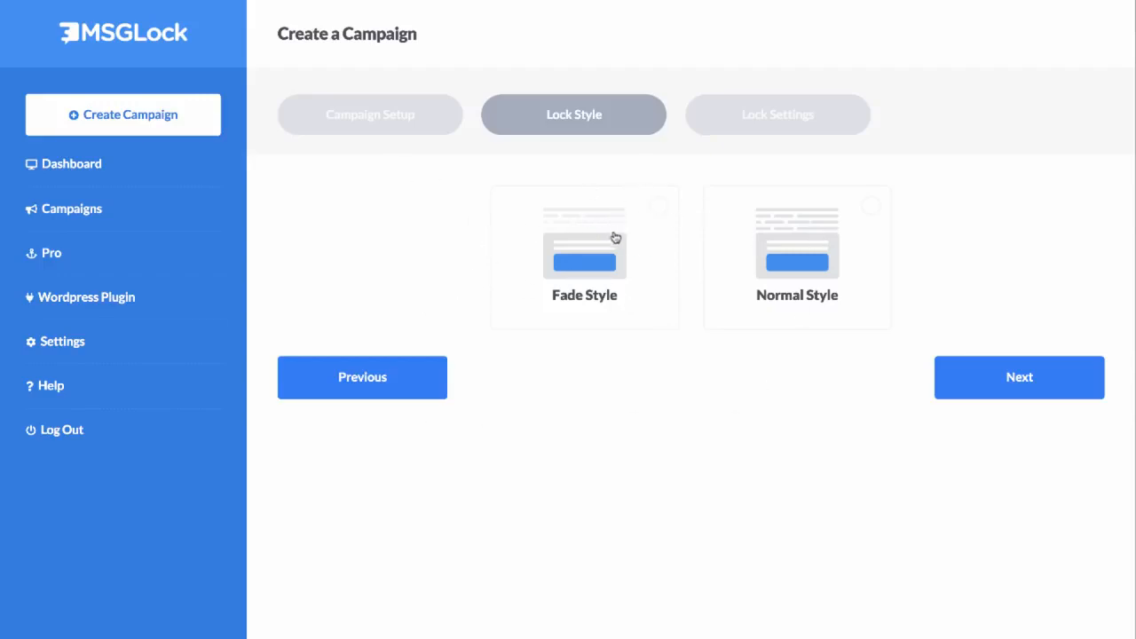
{"action": "left_click", "coordinate": [638, 249]}
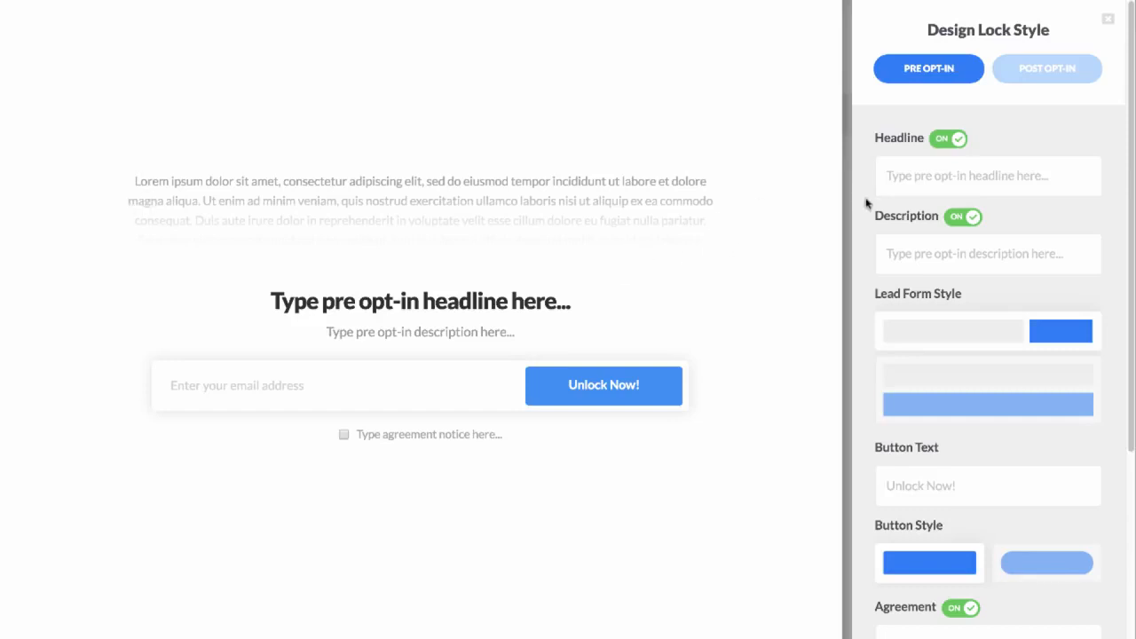
{"action": "triple_click", "coordinate": [937, 186]}
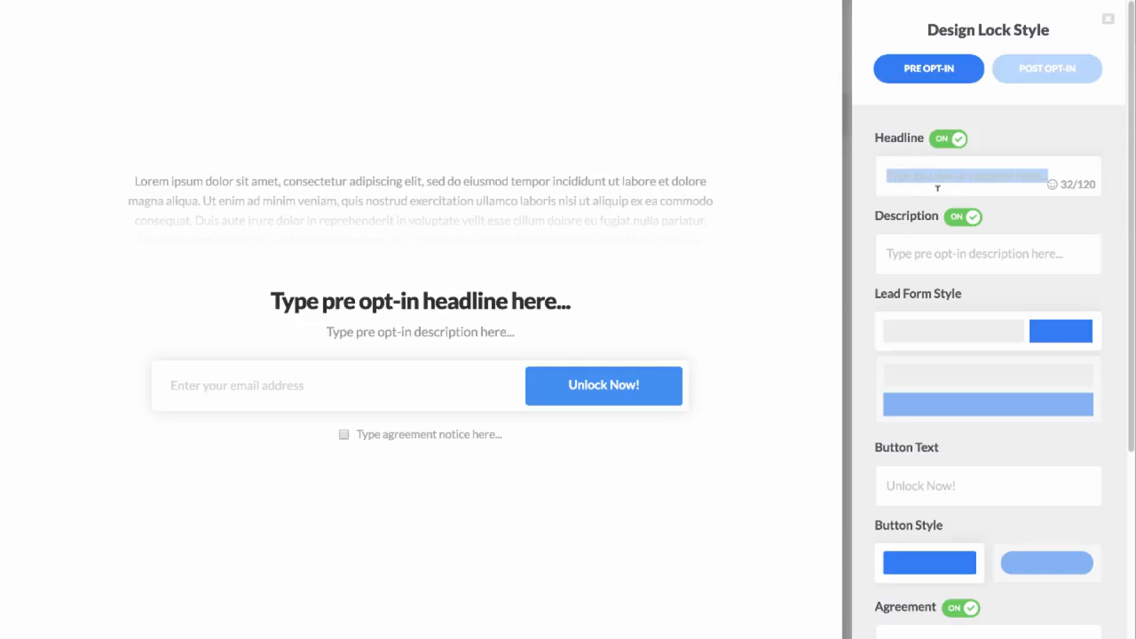
{"action": "type", "text": "Whoops! This content "}
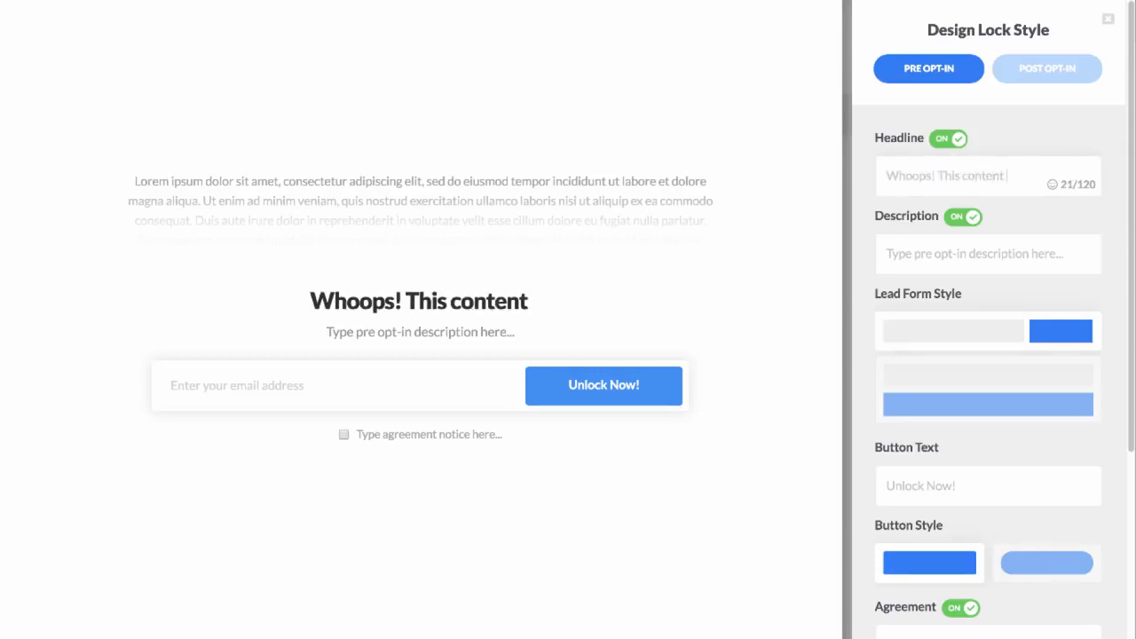
{"action": "type", "text": "is for fans only"}
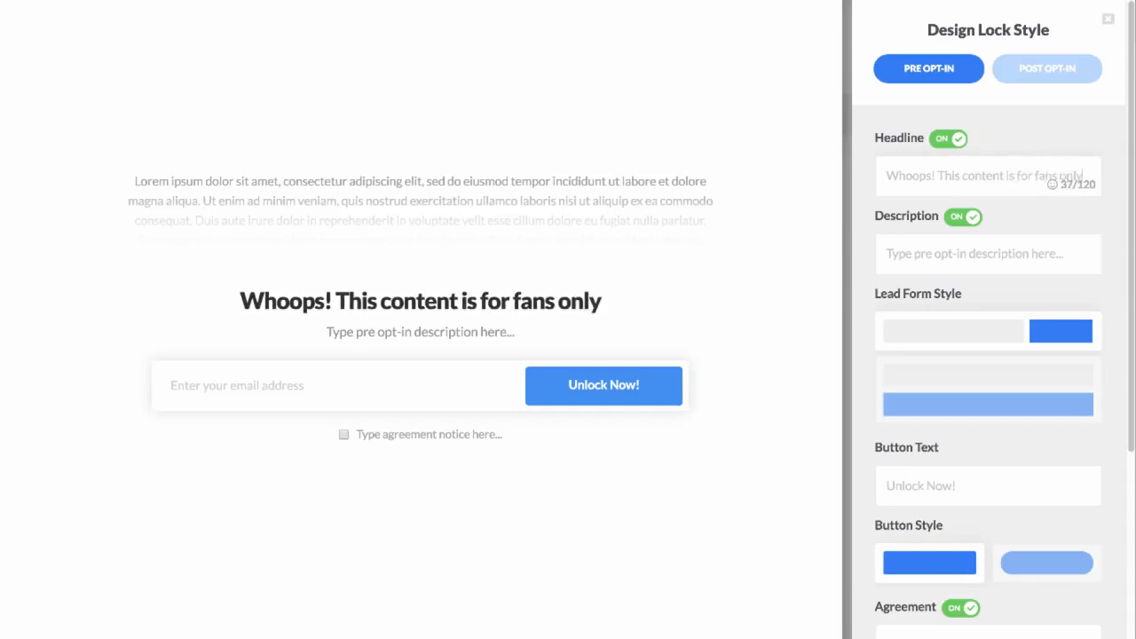
Step: Add the sunglasses emoji at the end of the pre opt-in headline
{"action": "left_click", "coordinate": [1055, 186]}
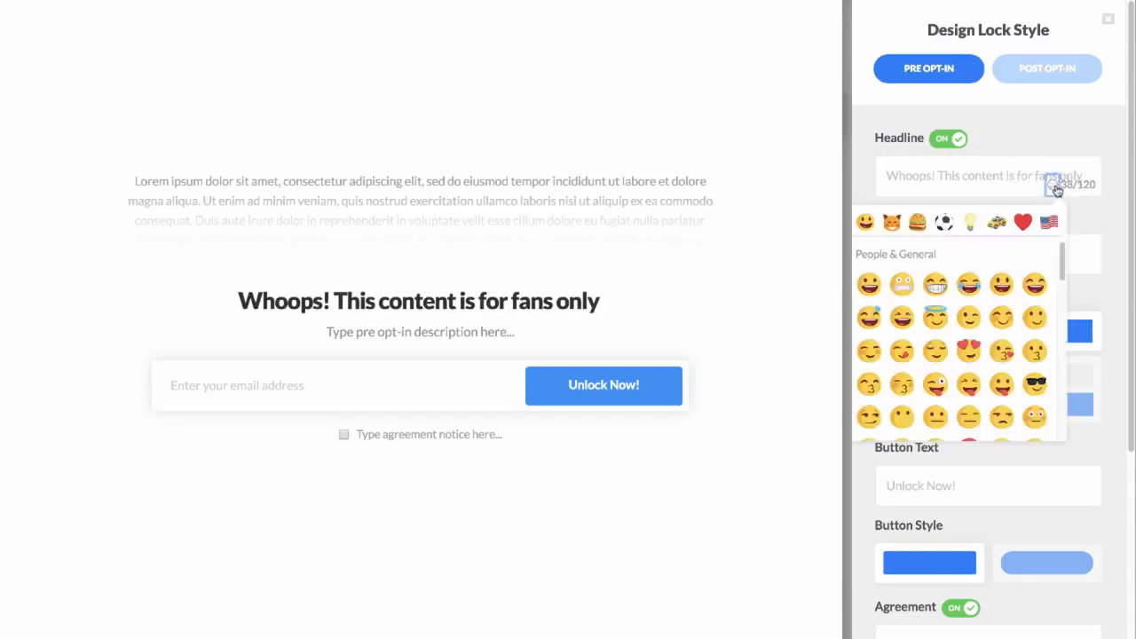
{"action": "left_click", "coordinate": [1037, 385]}
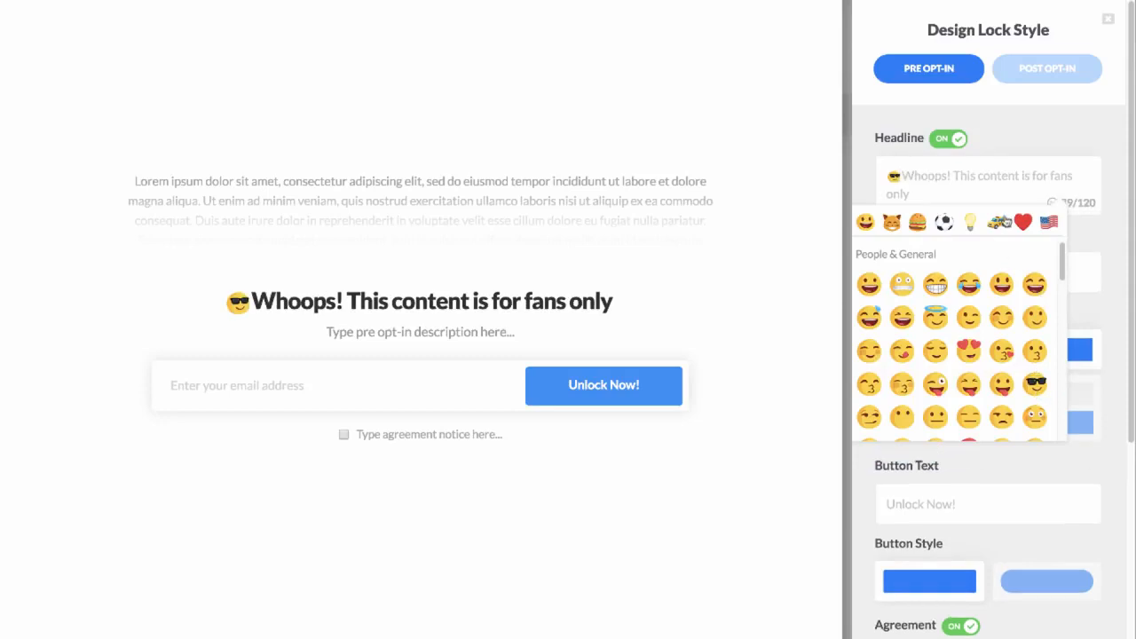
{"action": "key", "text": "BackSpace"}
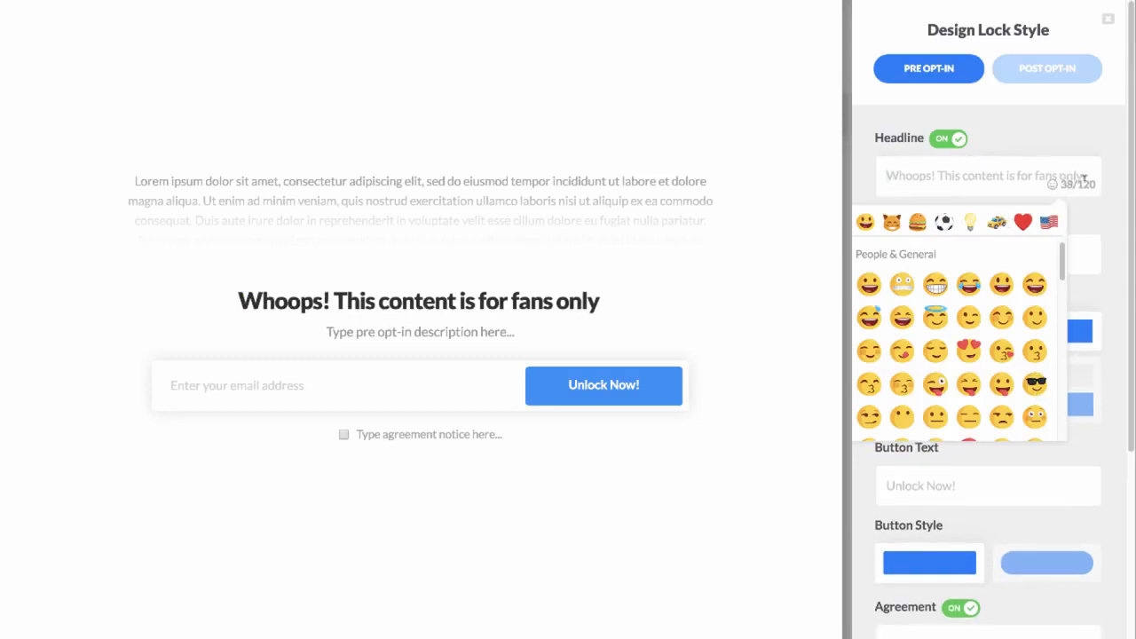
{"action": "scroll", "coordinate": [1093, 145], "scroll_direction": "down", "scroll_amount": 1}
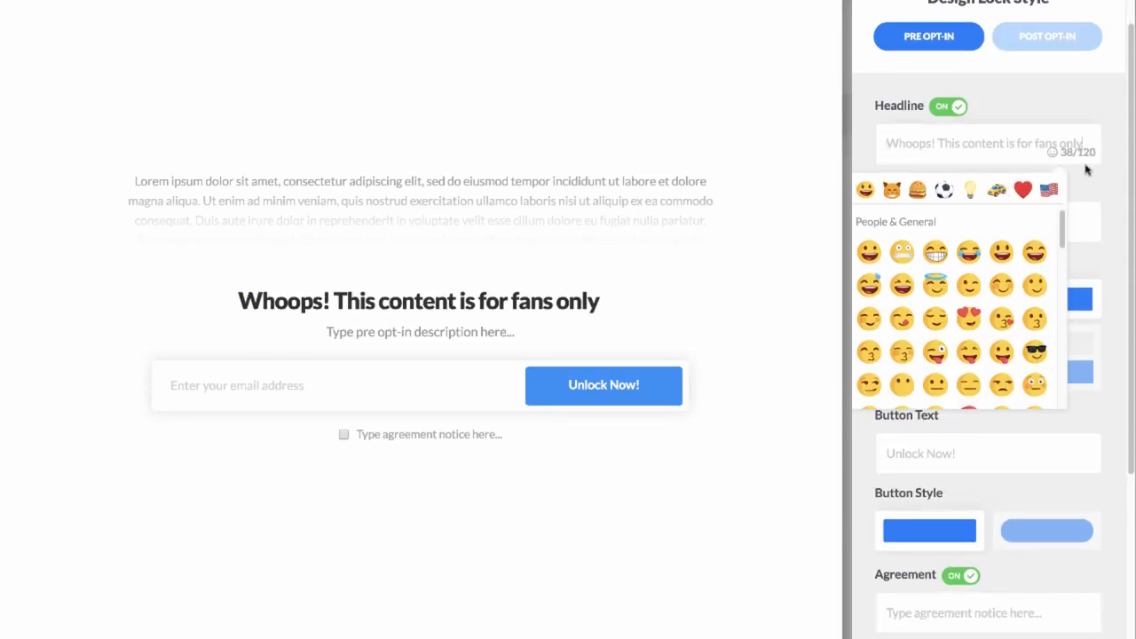
{"action": "left_click", "coordinate": [1036, 351]}
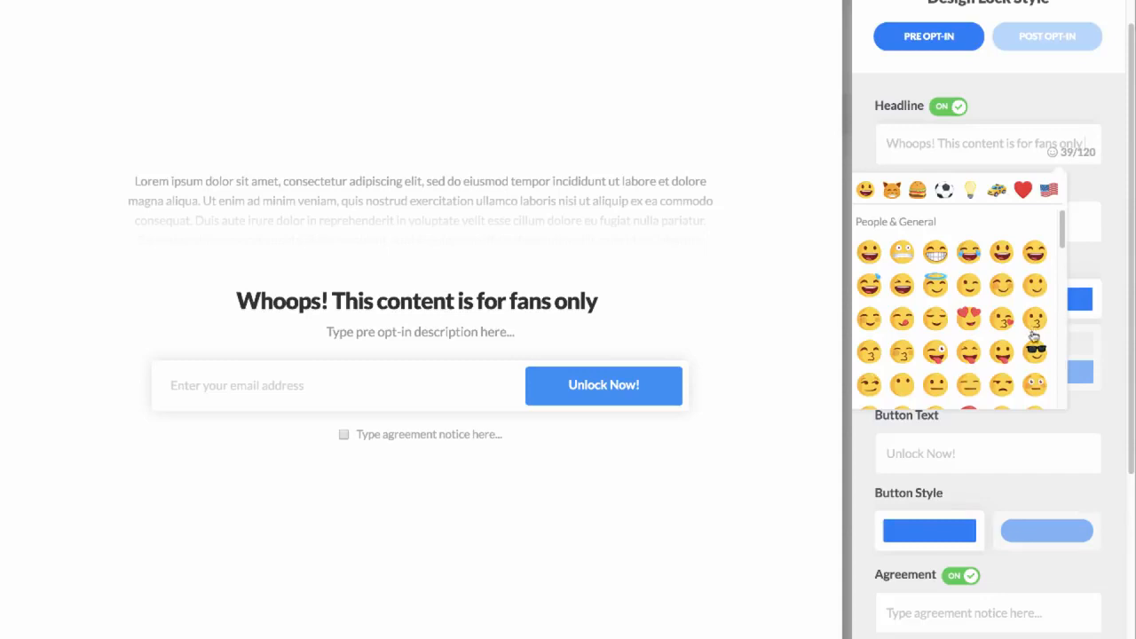
{"action": "left_click", "coordinate": [1022, 131]}
Step: Keep the description enabled and set its text to "Enter your email below to continue reading..."
{"action": "left_click", "coordinate": [964, 202]}
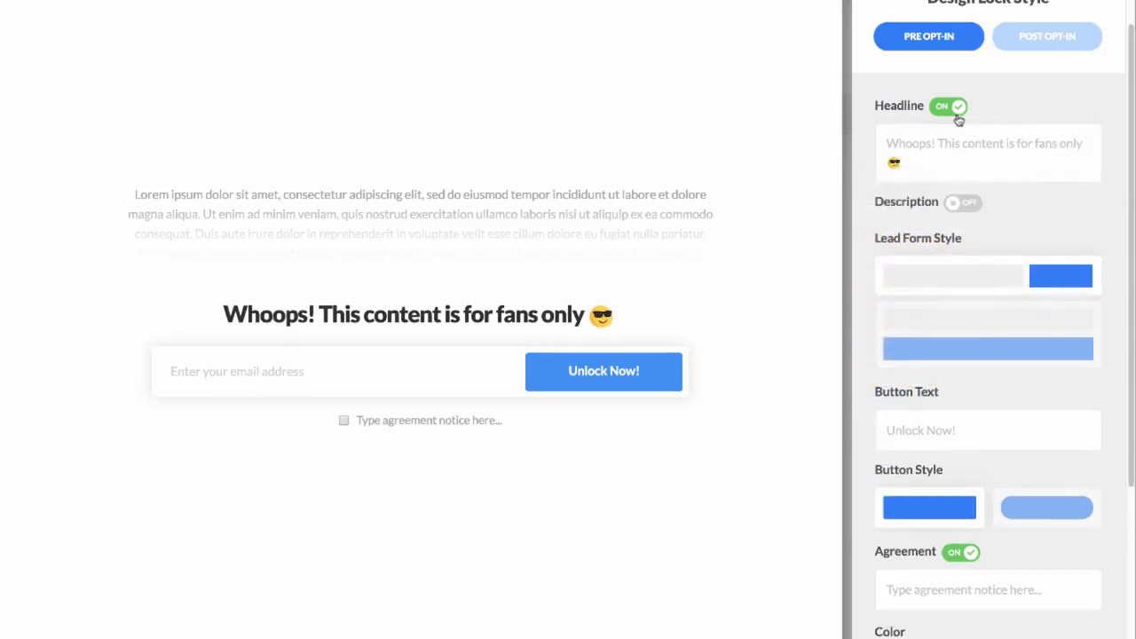
{"action": "left_click", "coordinate": [962, 203]}
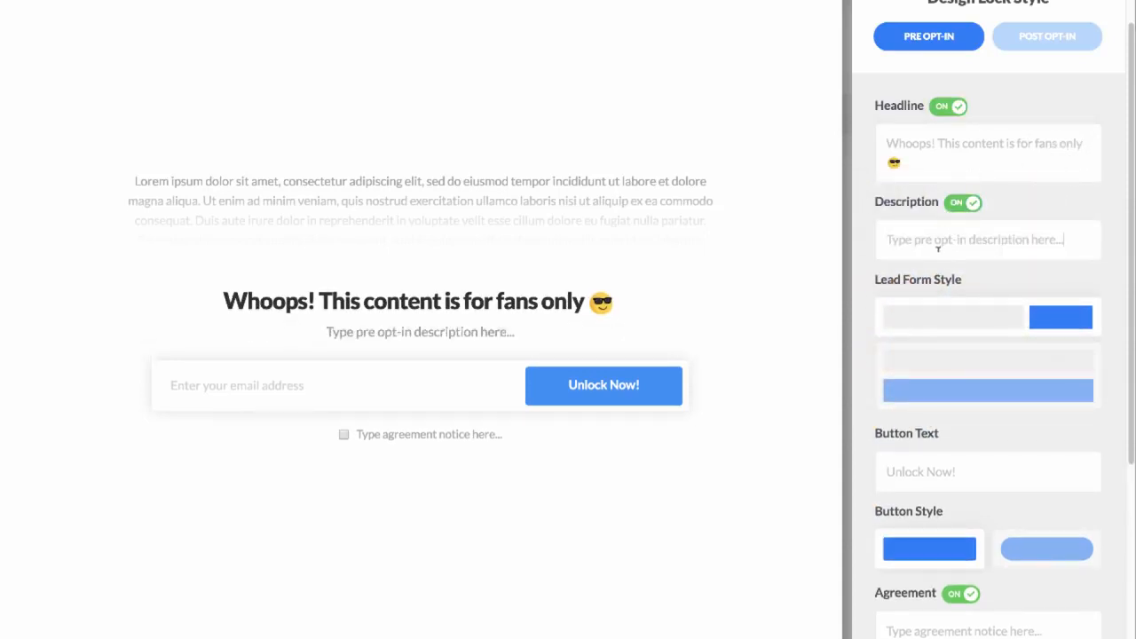
{"action": "triple_click", "coordinate": [937, 250]}
{"action": "type", "text": "Enter yo"}
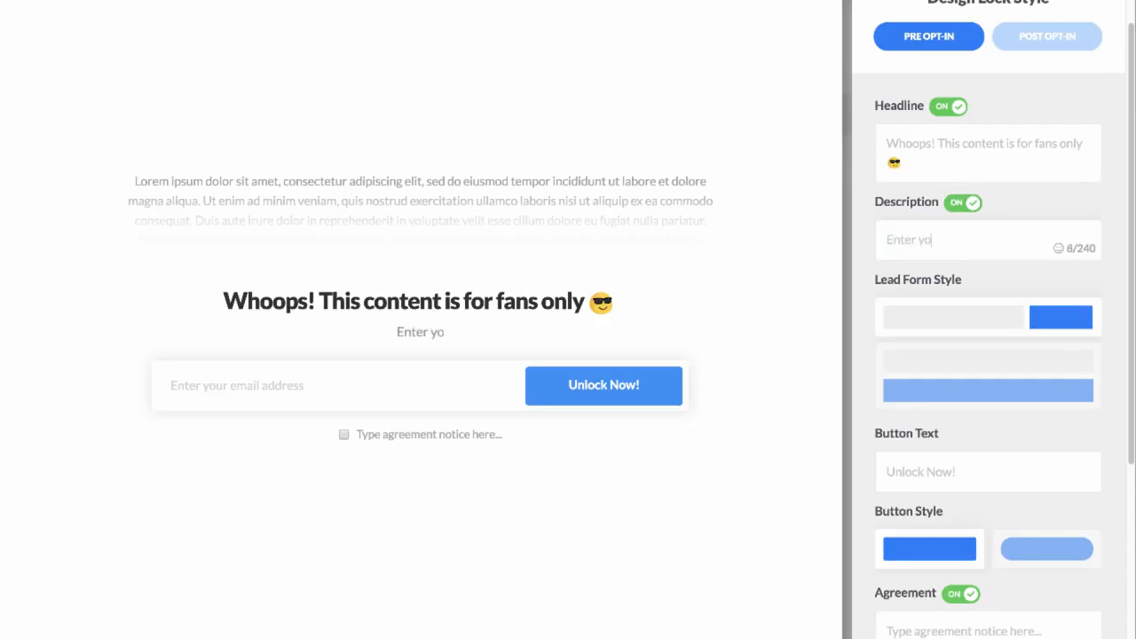
{"action": "type", "text": "ur email below to"}
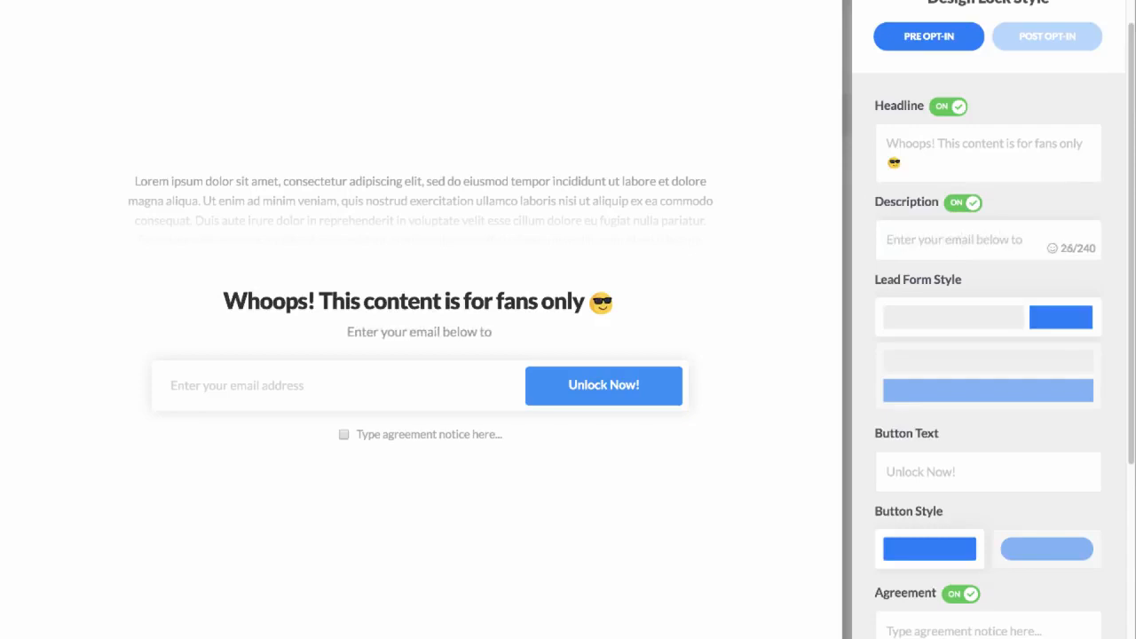
{"action": "type", "text": " continue readin"}
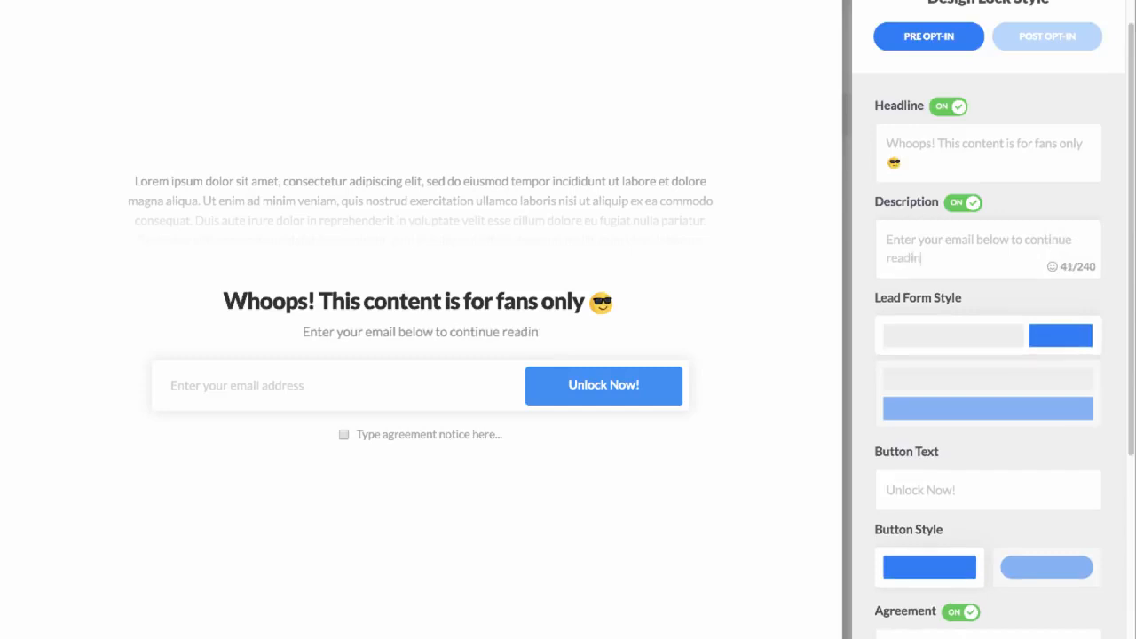
{"action": "type", "text": "g..."}
Step: Try the stacked lead form style and switch back to the inline layout
{"action": "left_click", "coordinate": [967, 355]}
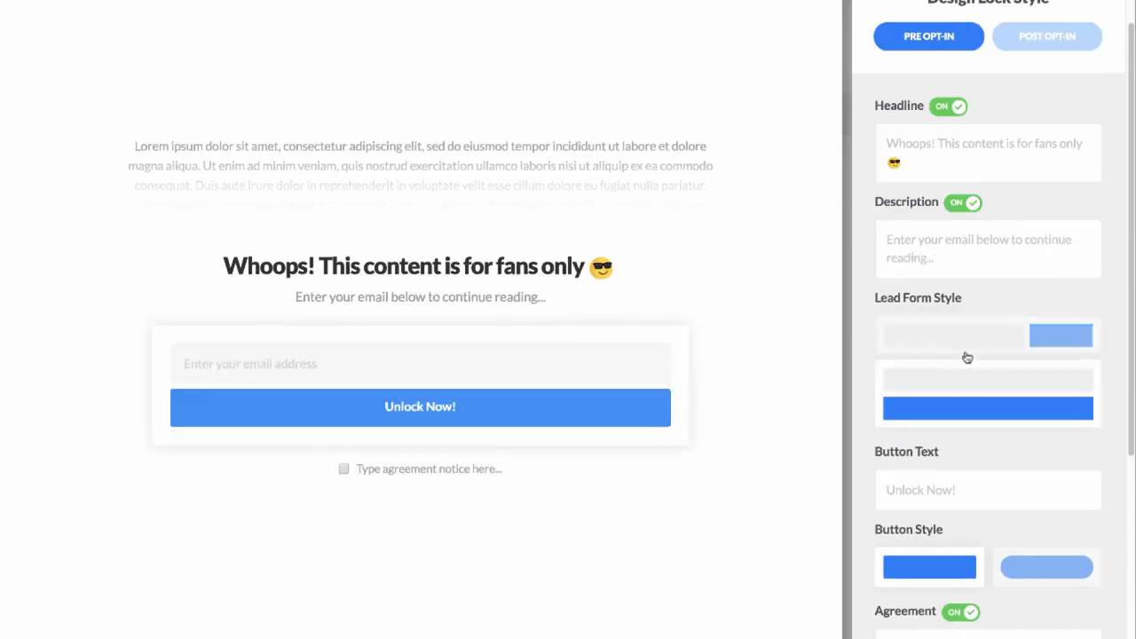
{"action": "left_click", "coordinate": [957, 347]}
Step: Set the unlock button's text to "Continue", without adding an emoji
{"action": "scroll", "coordinate": [1039, 418], "scroll_direction": "down", "scroll_amount": 1}
{"action": "left_click", "coordinate": [986, 477]}
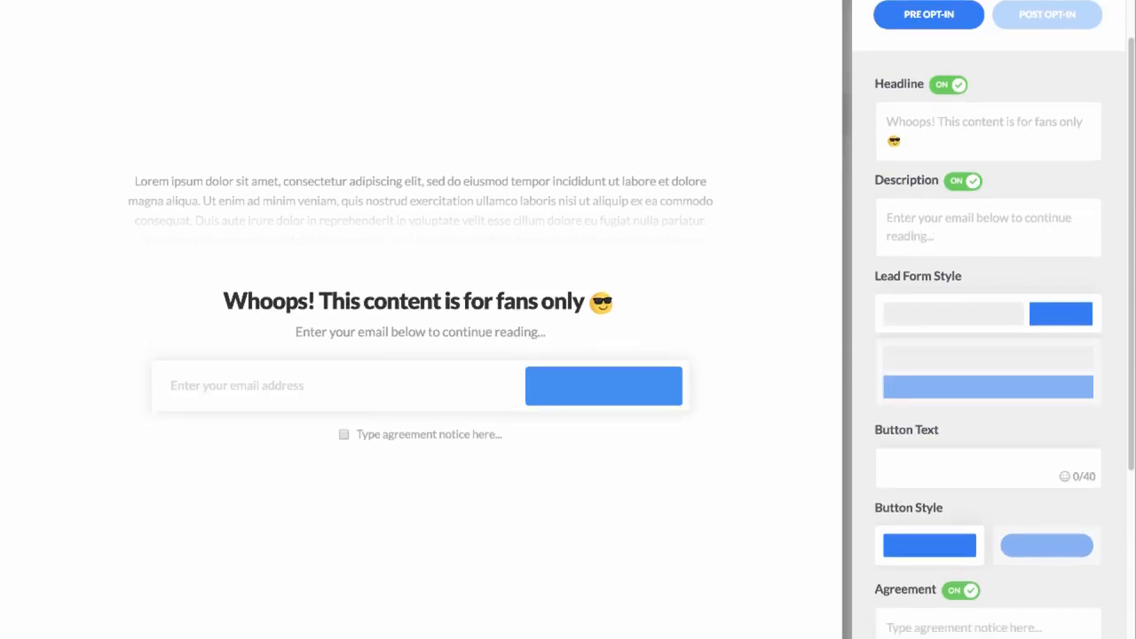
{"action": "type", "text": "Continue"}
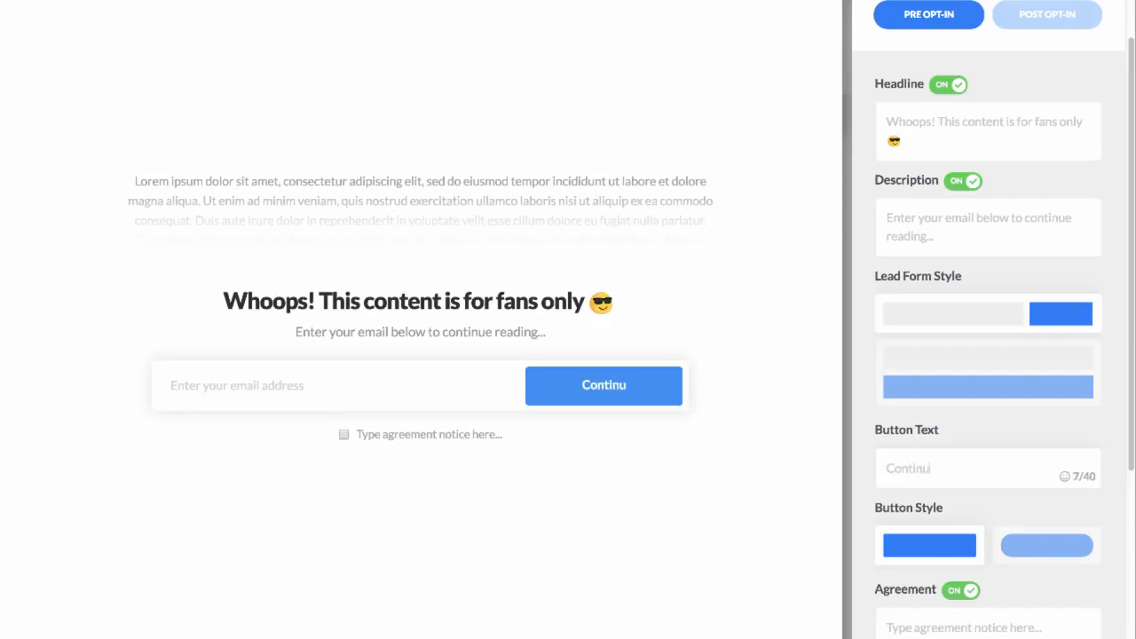
{"action": "left_click", "coordinate": [1065, 480]}
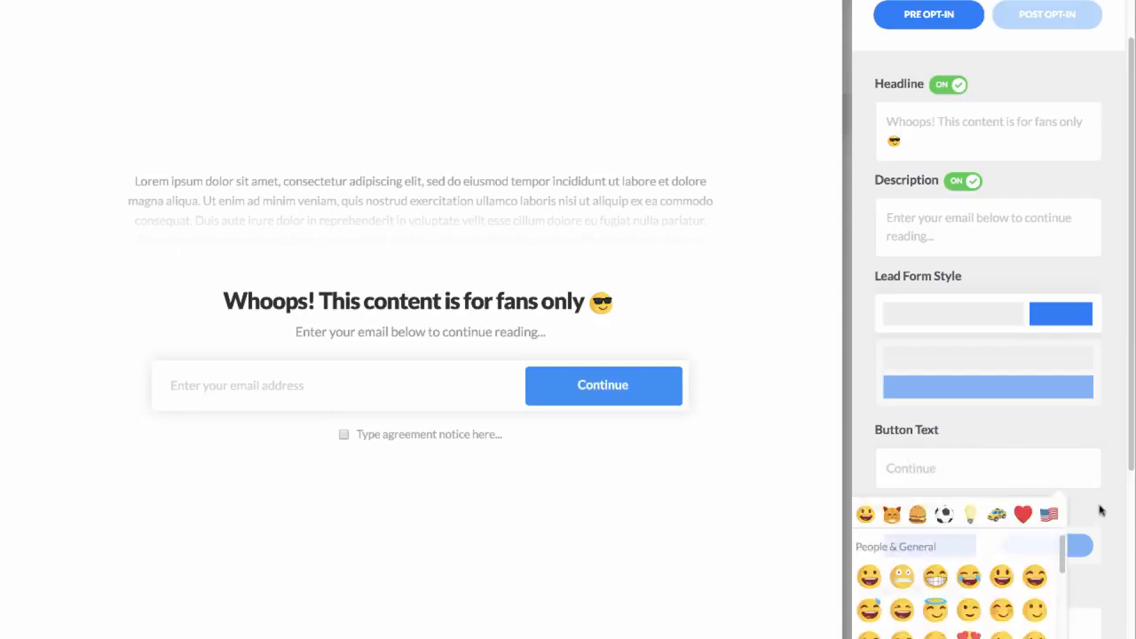
{"action": "left_click", "coordinate": [1101, 509]}
Step: Try the rounded button style and switch back to the rectangular one
{"action": "scroll", "coordinate": [1101, 510], "scroll_direction": "down", "scroll_amount": 1}
{"action": "left_click", "coordinate": [1054, 515]}
{"action": "left_click", "coordinate": [940, 524]}
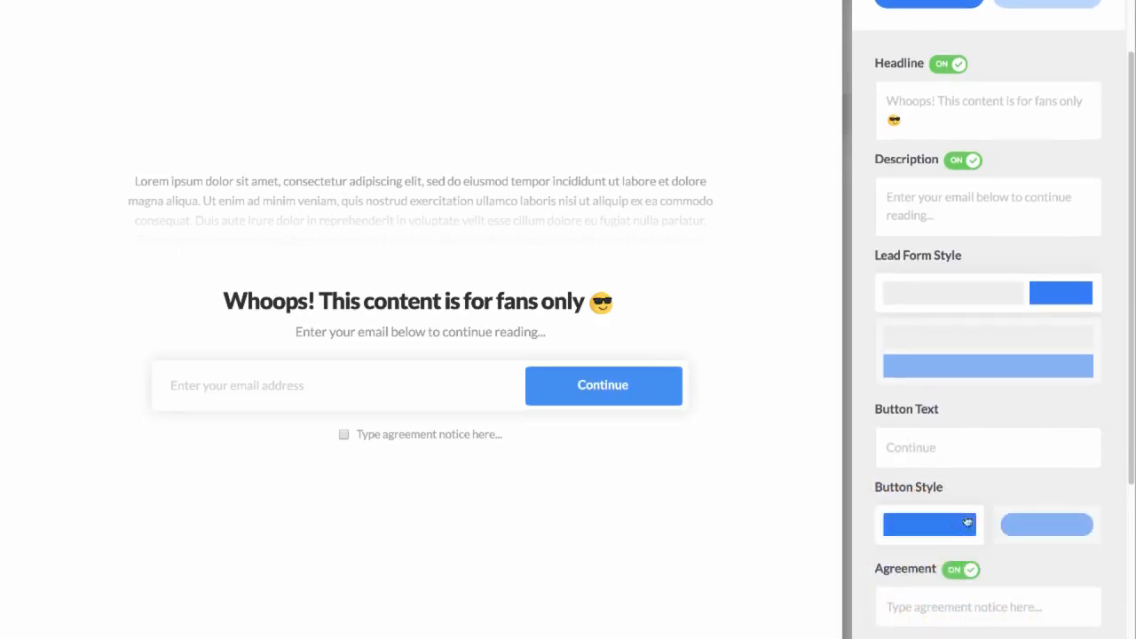
Step: Set the agreement notice to "Yes, I agree to receive further marketing emails from this business..."
{"action": "scroll", "coordinate": [980, 522], "scroll_direction": "down", "scroll_amount": 5}
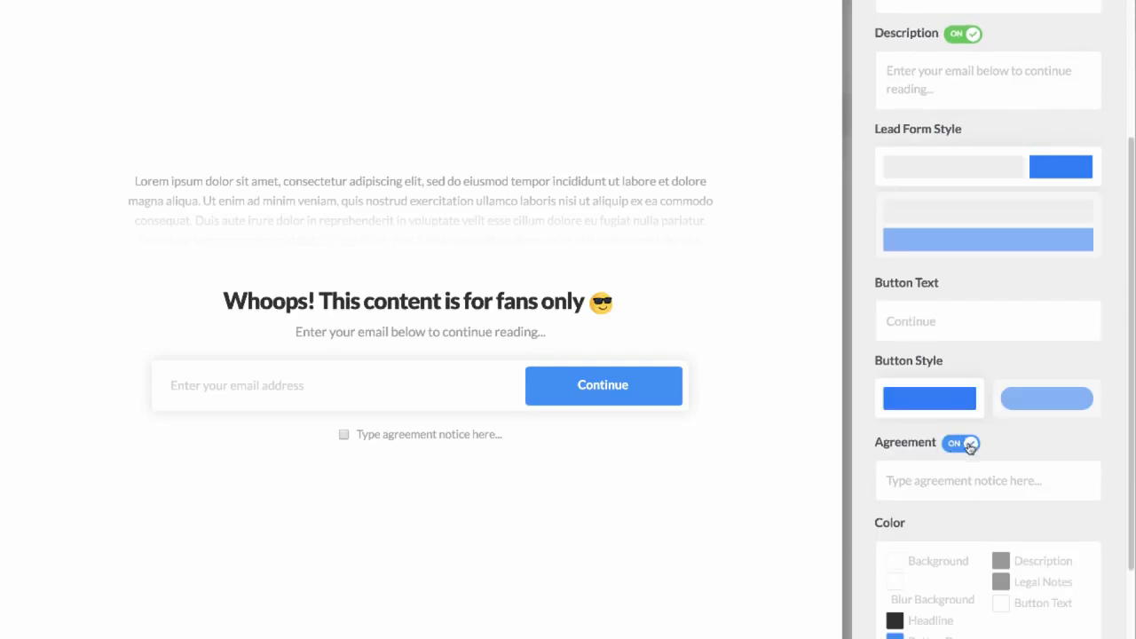
{"action": "left_click", "coordinate": [936, 475]}
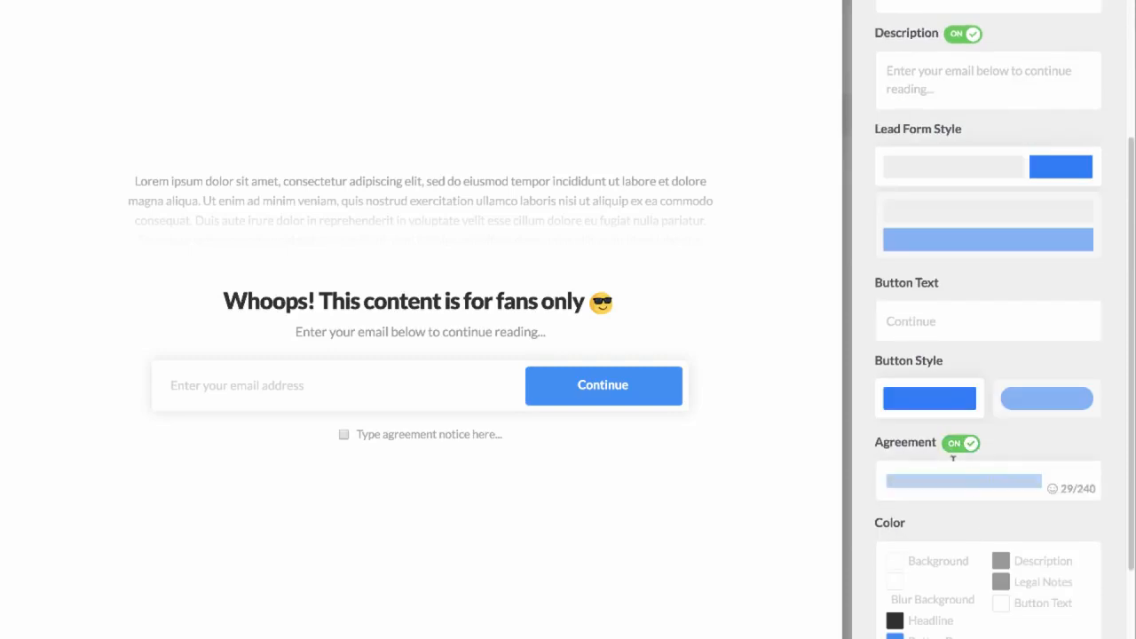
{"action": "key", "text": "BackSpace"}
{"action": "type", "text": "Yes"}
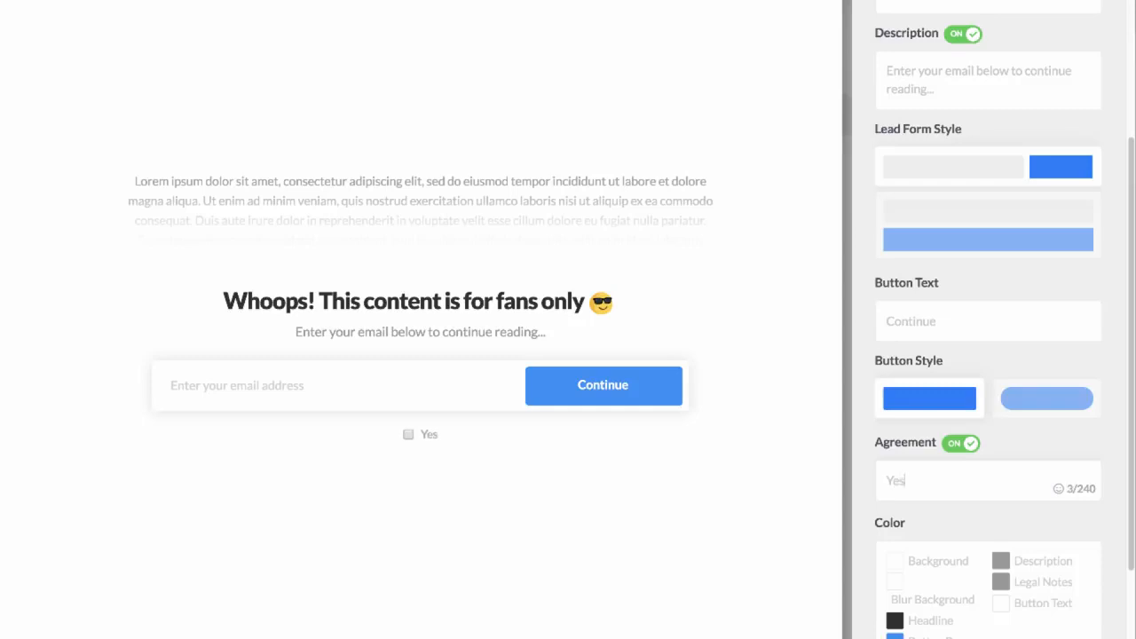
{"action": "type", "text": ", I agree to"}
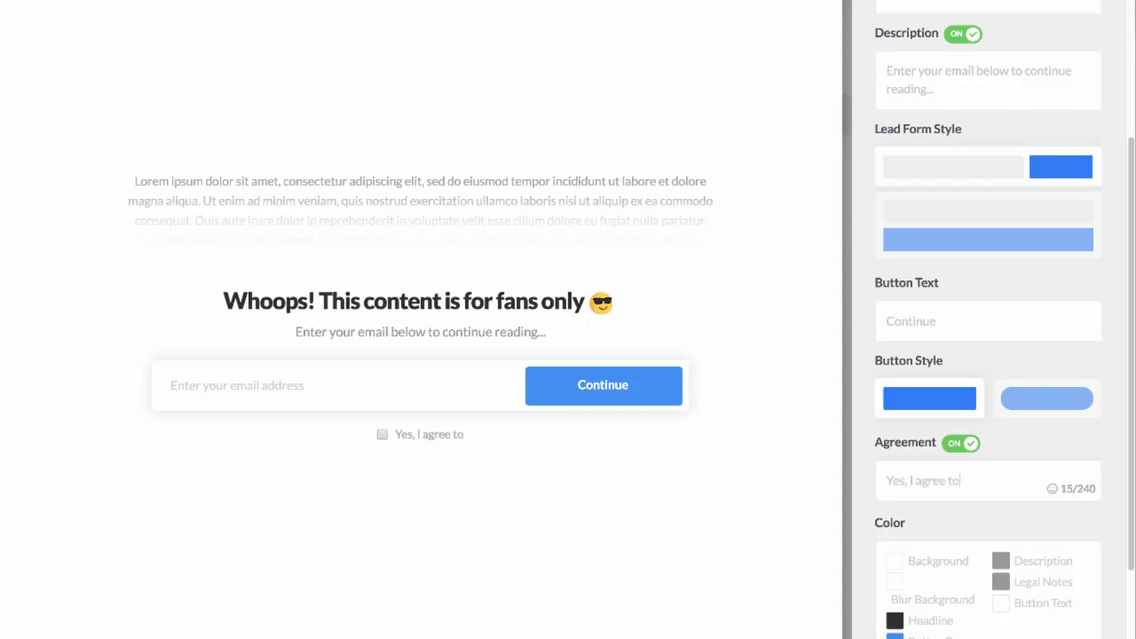
{"action": "type", "text": " receive further m"}
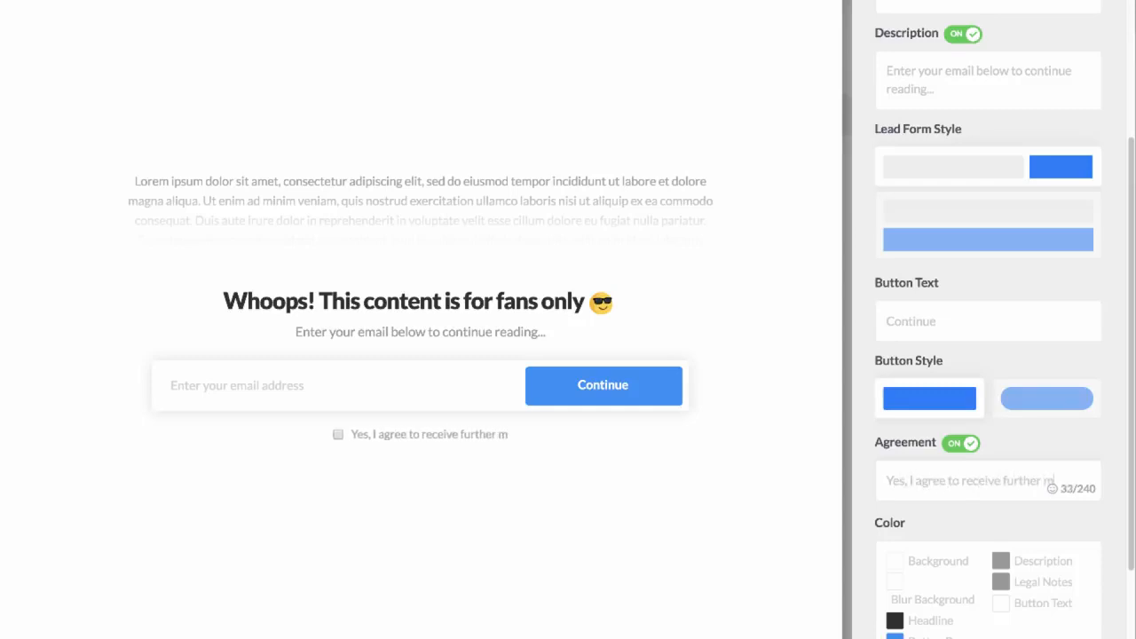
{"action": "type", "text": "arketing emails from t"}
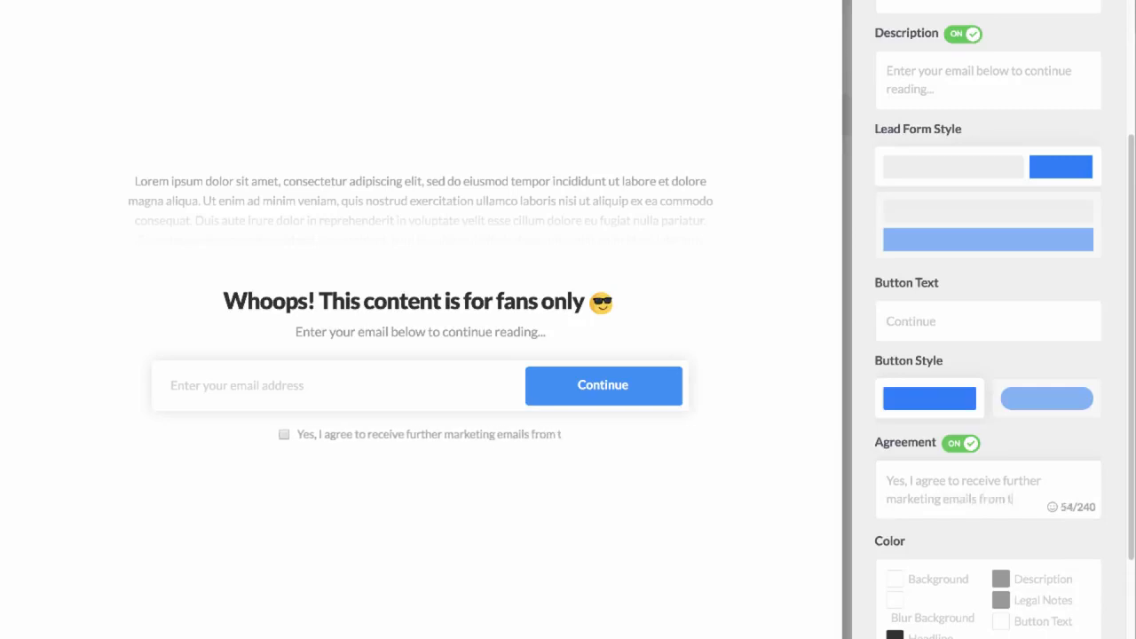
{"action": "type", "text": "his business..."}
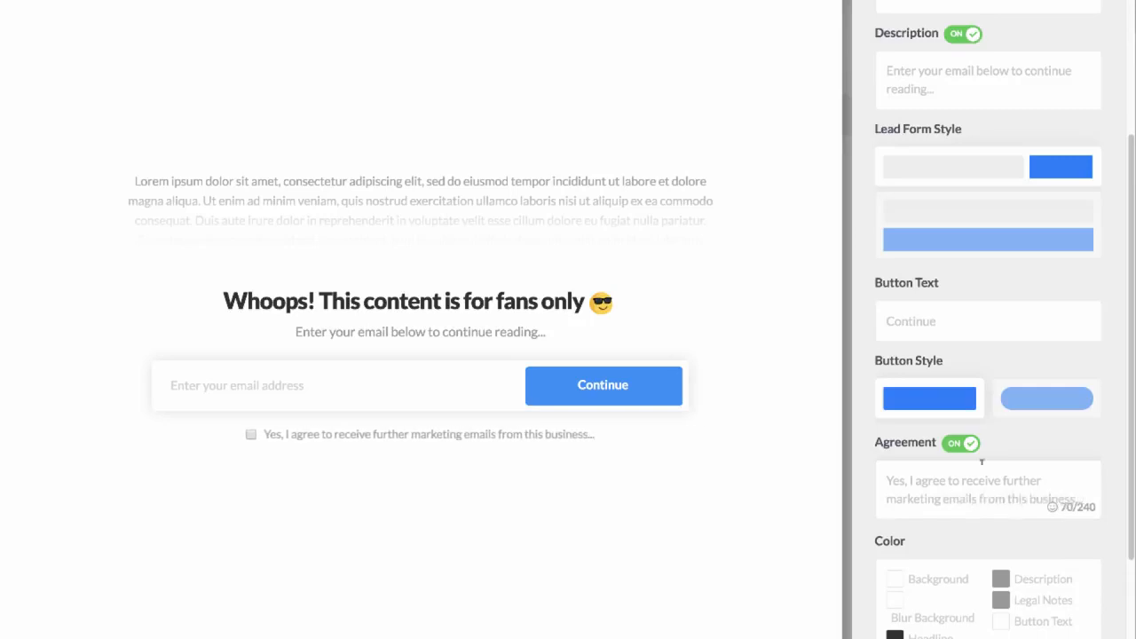
{"action": "left_click", "coordinate": [1025, 443]}
{"action": "scroll", "coordinate": [1021, 453], "scroll_direction": "down", "scroll_amount": 3}
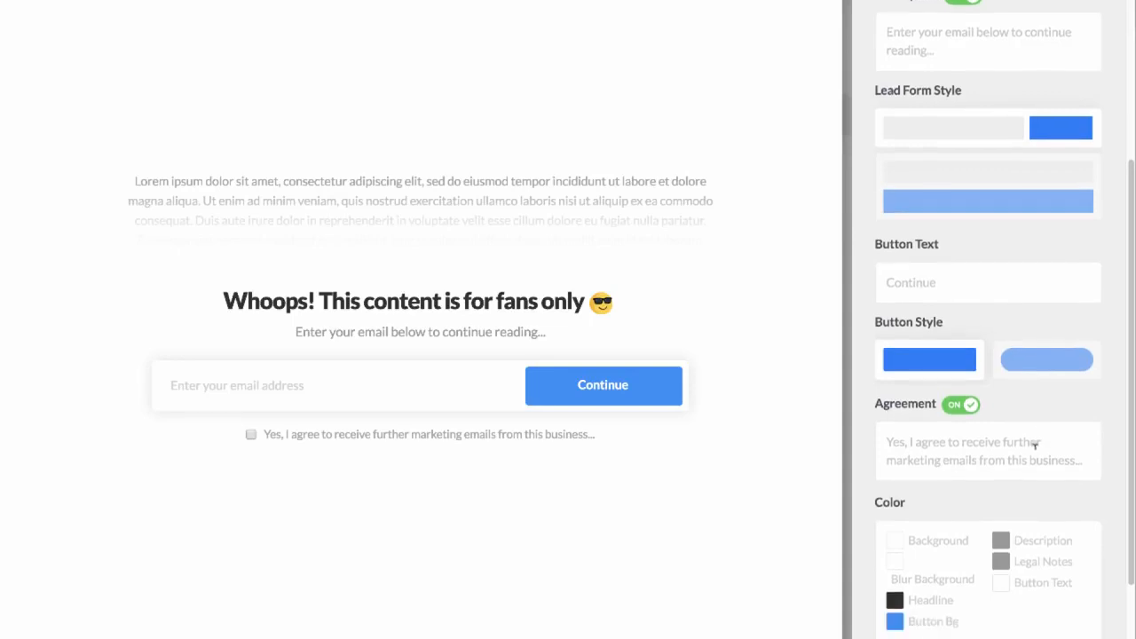
Step: Turn off the agreement notice and set the form's background color to white (#fff)
{"action": "left_click", "coordinate": [961, 350]}
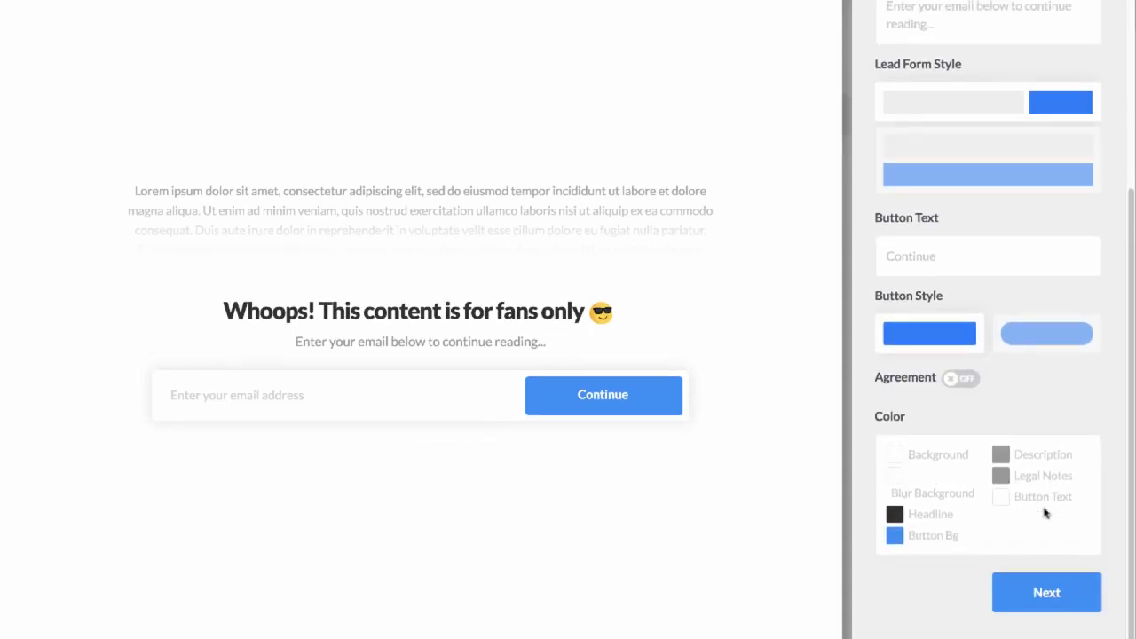
{"action": "left_click", "coordinate": [895, 454]}
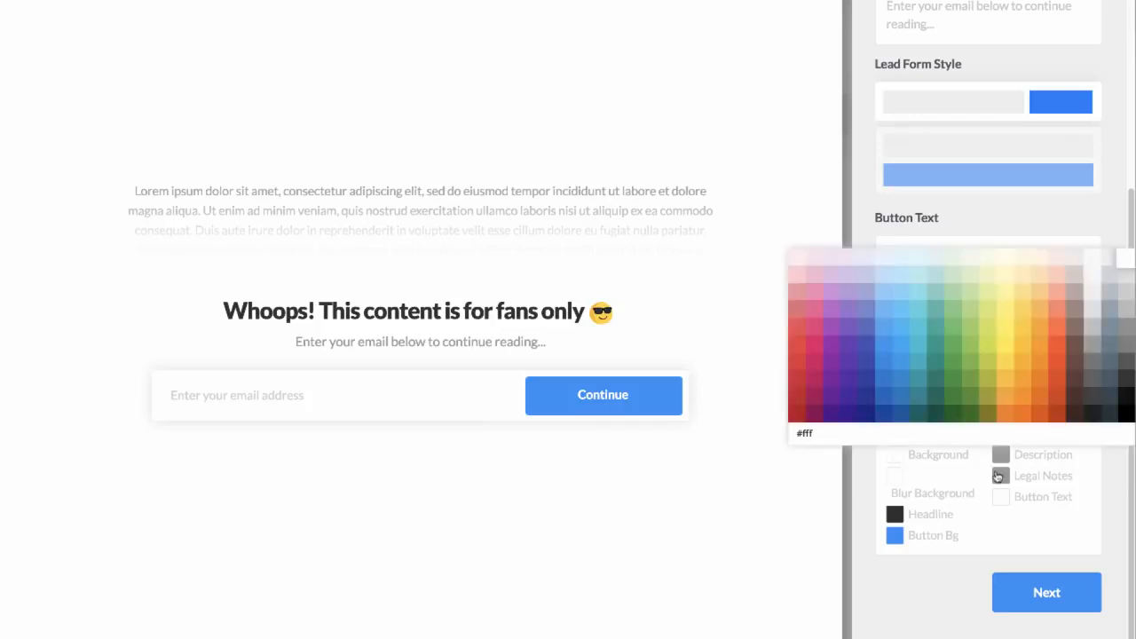
{"action": "left_click", "coordinate": [1091, 280]}
{"action": "left_click", "coordinate": [1114, 259]}
{"action": "left_click", "coordinate": [959, 551]}
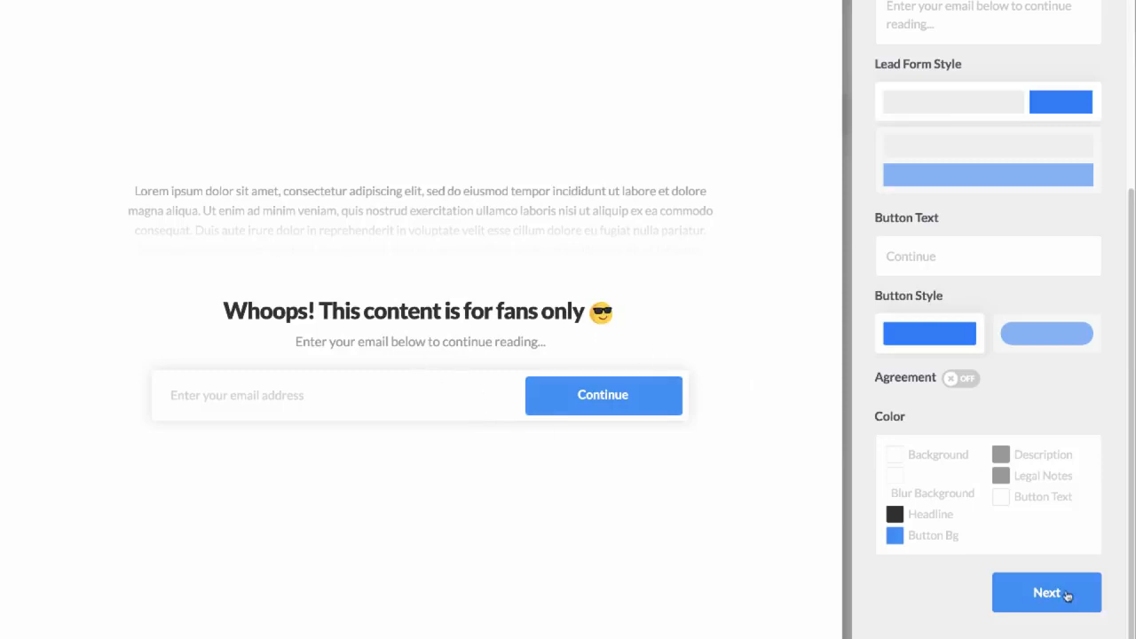
Step: Proceed to the post opt-in design and set its headline to "Congrats!" followed by the sunglasses emoji
{"action": "left_click", "coordinate": [1066, 593]}
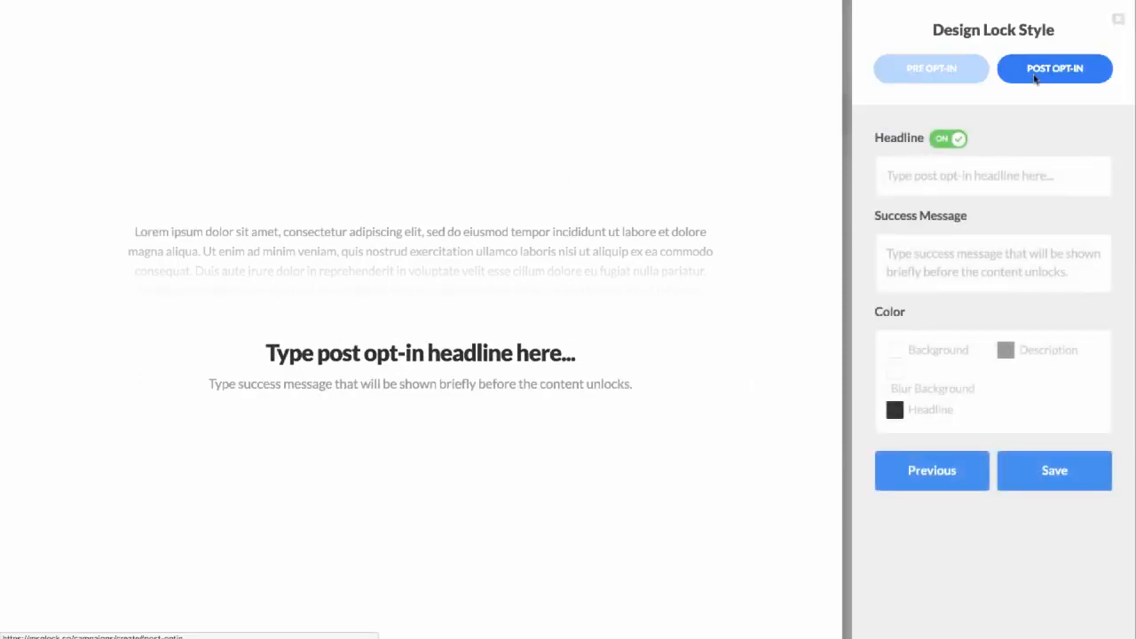
{"action": "left_click", "coordinate": [1003, 170]}
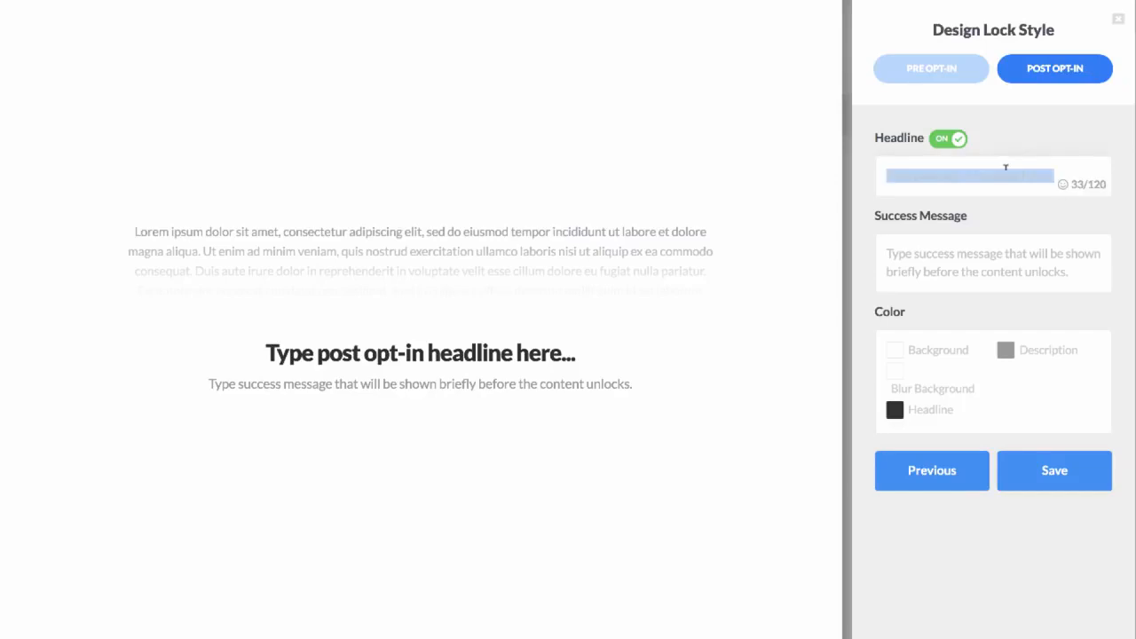
{"action": "type", "text": "Congratus"}
{"action": "key", "text": "BackSpace"}
{"action": "key", "text": "BackSpace"}
{"action": "type", "text": "s!"}
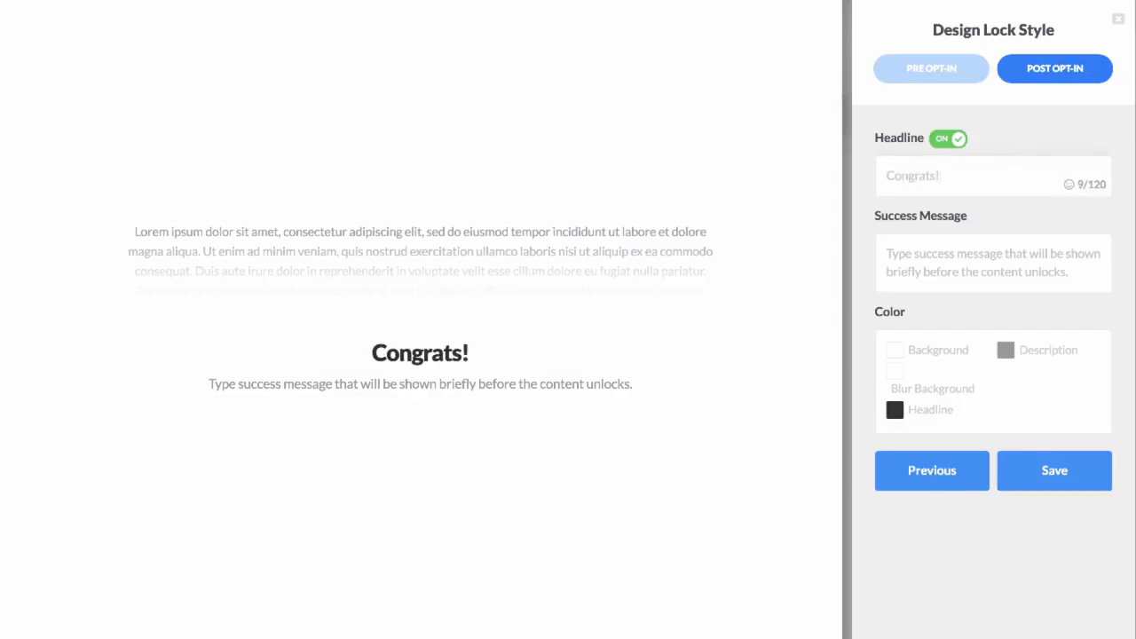
{"action": "left_click", "coordinate": [1069, 185]}
{"action": "left_click", "coordinate": [1045, 382]}
Step: Set the success message to "Your content will be unlocked in 2-3 seconds" followed by a grinning emoji
{"action": "triple_click", "coordinate": [951, 254]}
{"action": "key", "text": "BackSpace"}
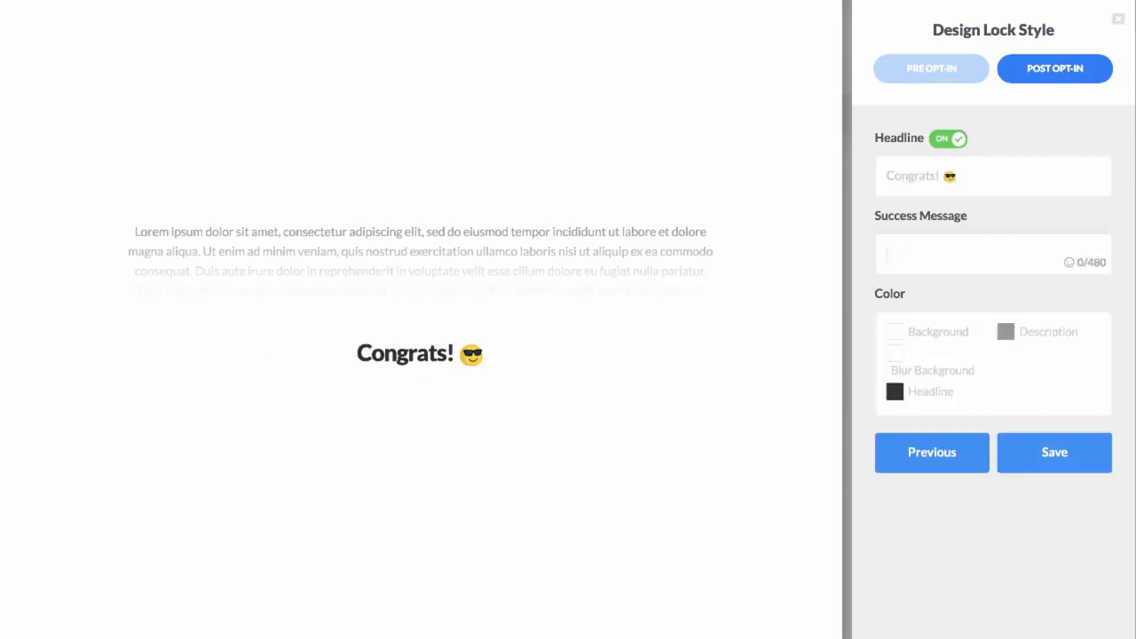
{"action": "type", "text": "Your content will be "}
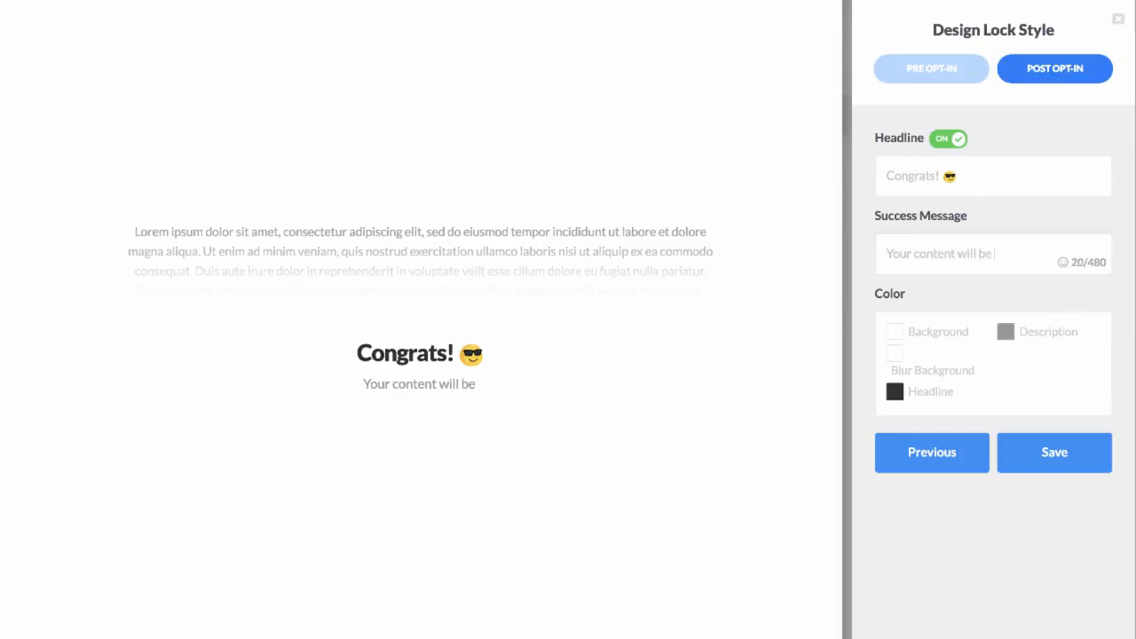
{"action": "type", "text": "unl"}
{"action": "type", "text": "in 2"}
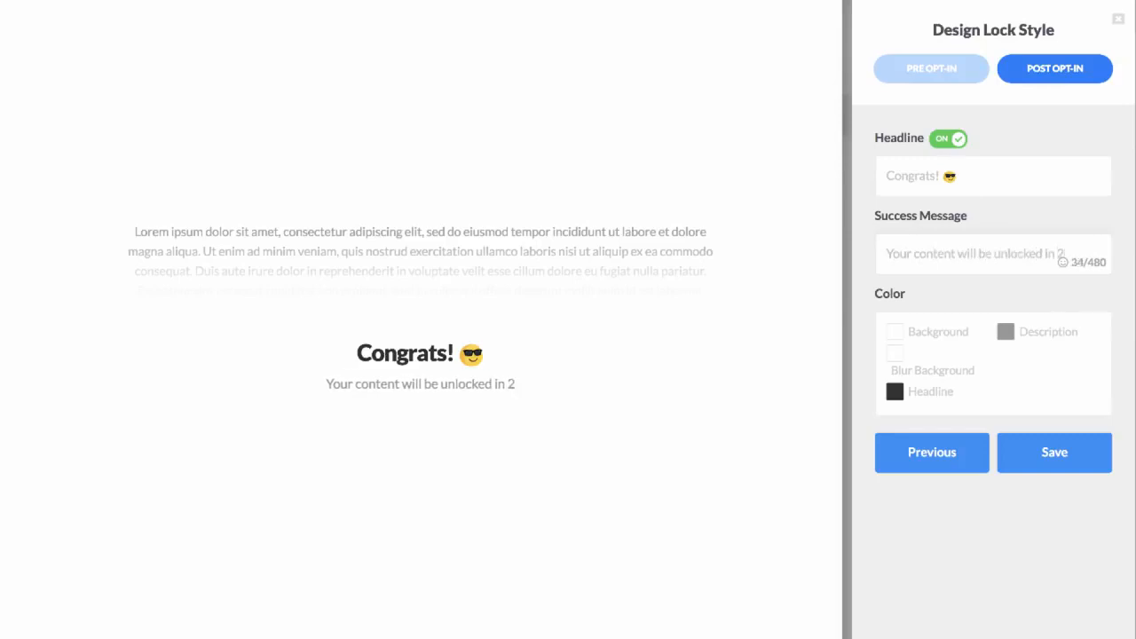
{"action": "type", "text": "-3 s"}
{"action": "key", "text": "BackSpace"}
{"action": "key", "text": "BackSpace"}
{"action": "key", "text": "BackSpace"}
{"action": "key", "text": "BackSpace"}
{"action": "type", "text": "-3 seconds"}
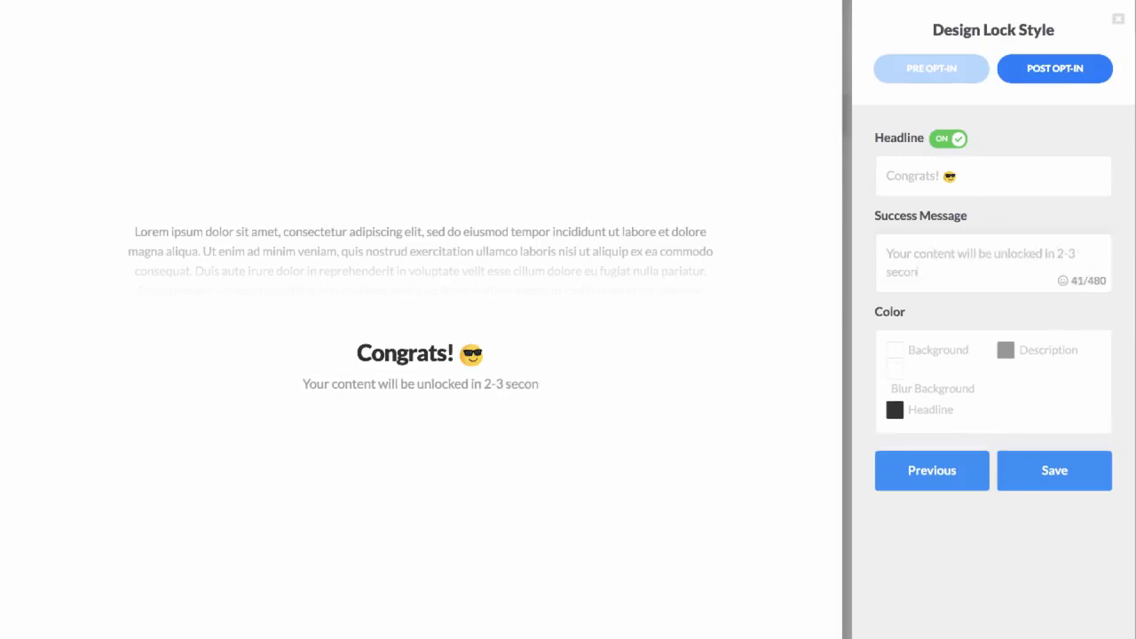
{"action": "left_click", "coordinate": [1063, 280]}
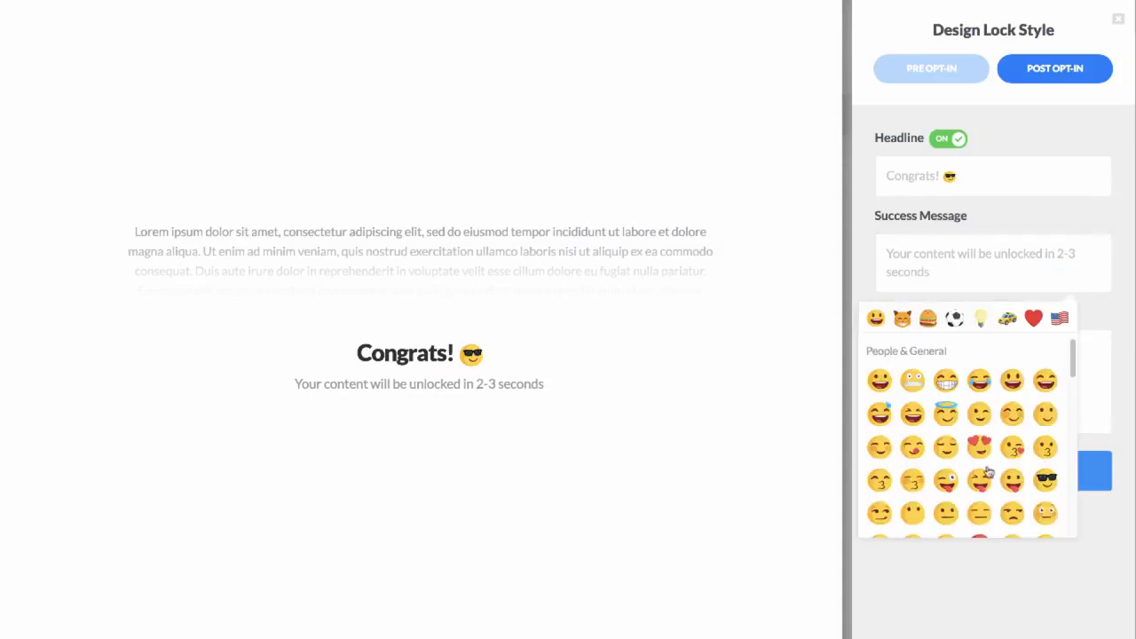
{"action": "left_click", "coordinate": [952, 391]}
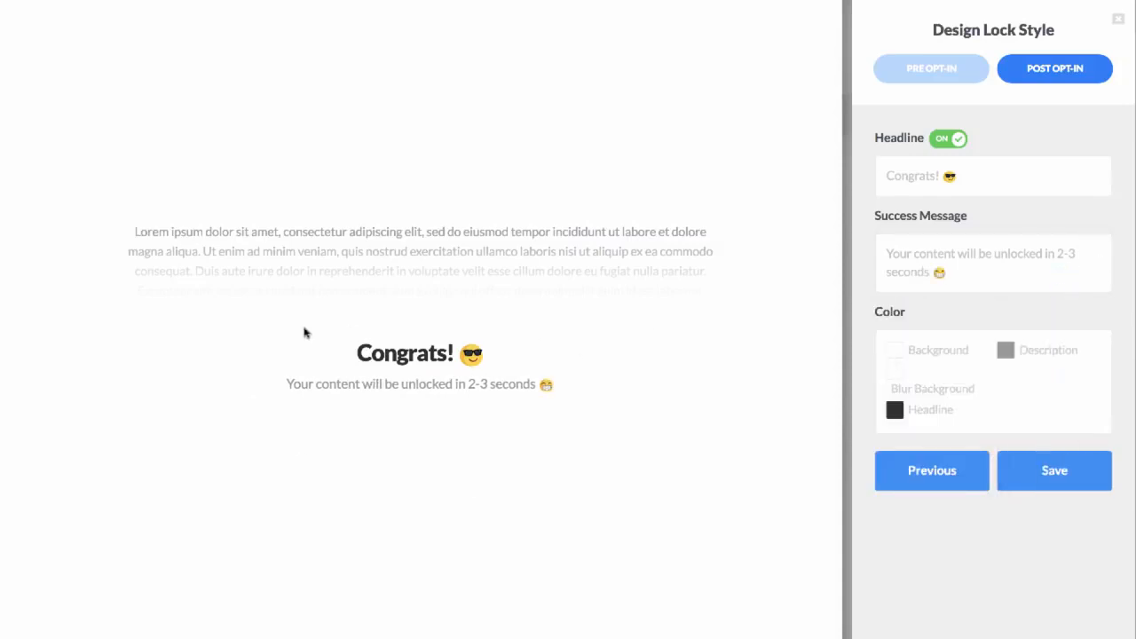
Step: Save the lock style design and set the locked content area to Selected Content
{"action": "left_click", "coordinate": [1056, 486]}
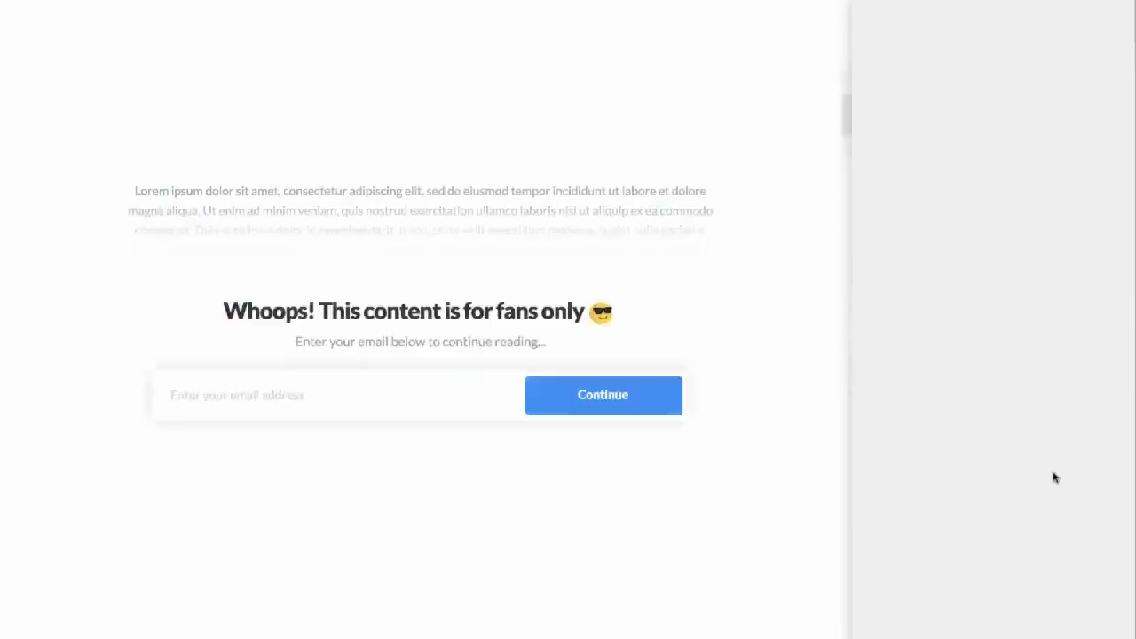
{"action": "left_click", "coordinate": [990, 364]}
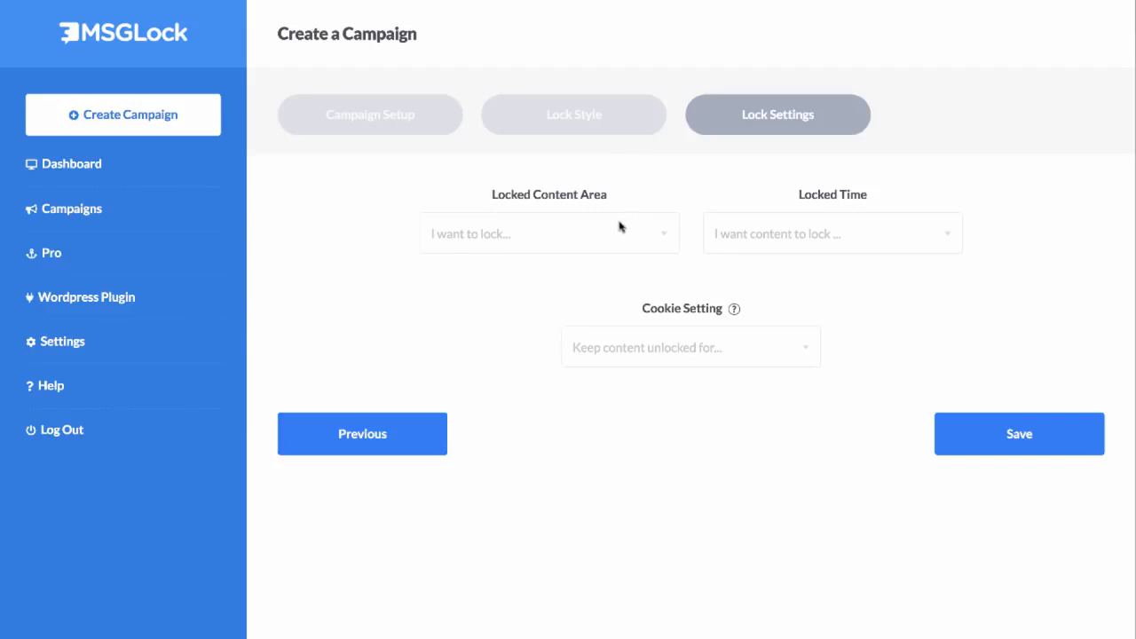
{"action": "left_click", "coordinate": [578, 236]}
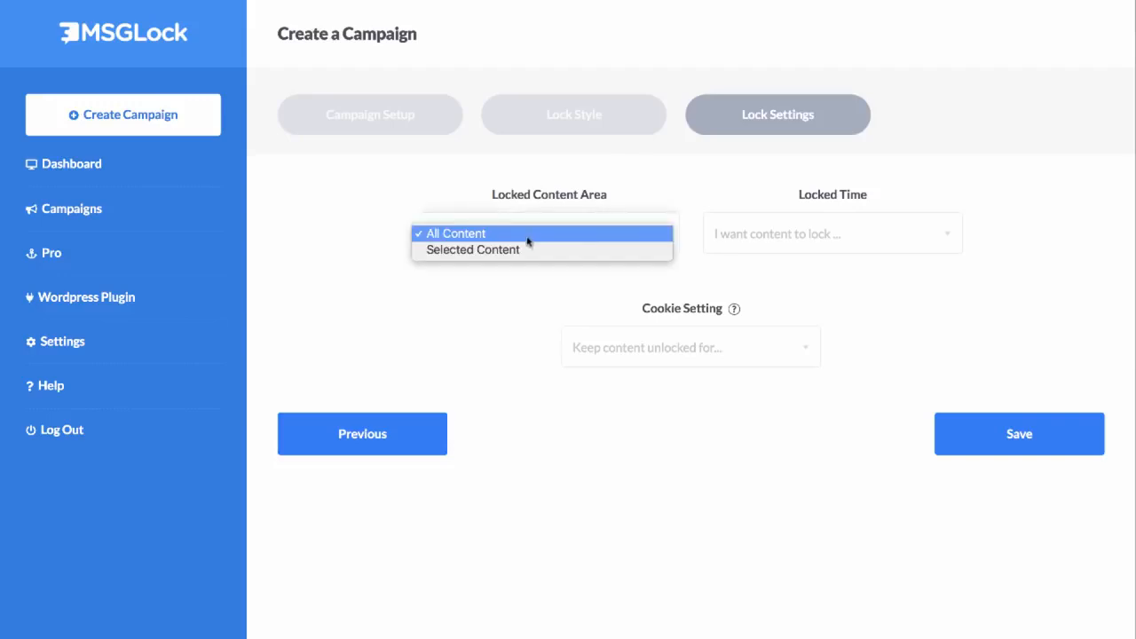
{"action": "left_click", "coordinate": [481, 251]}
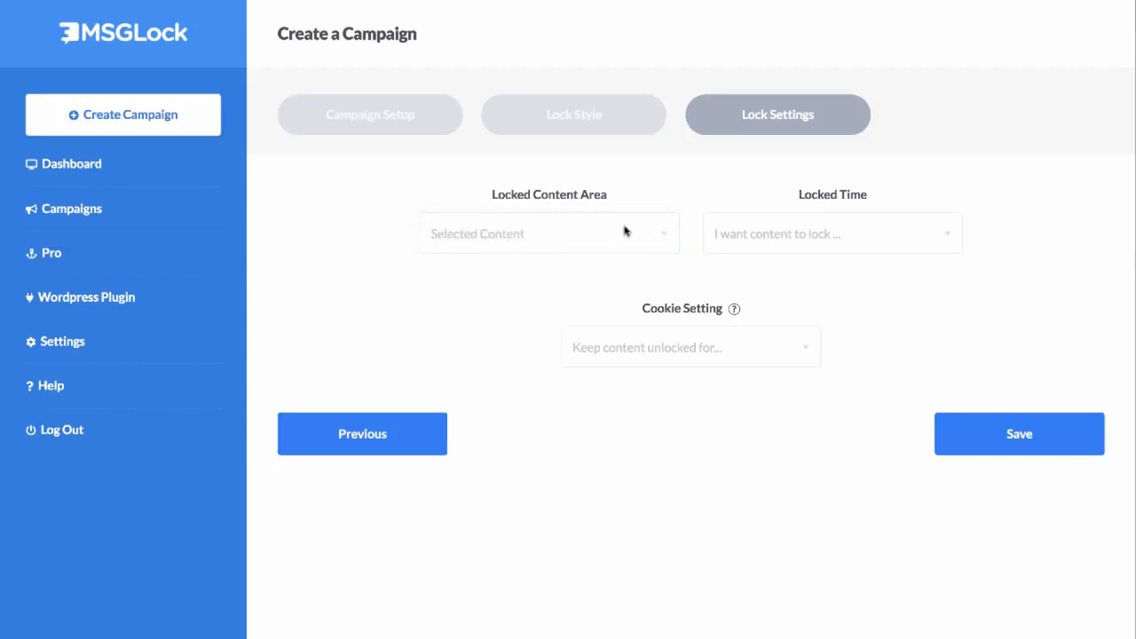
Step: Try the When a User Scrolls locked time and set it to Immediately instead
{"action": "left_click", "coordinate": [826, 234]}
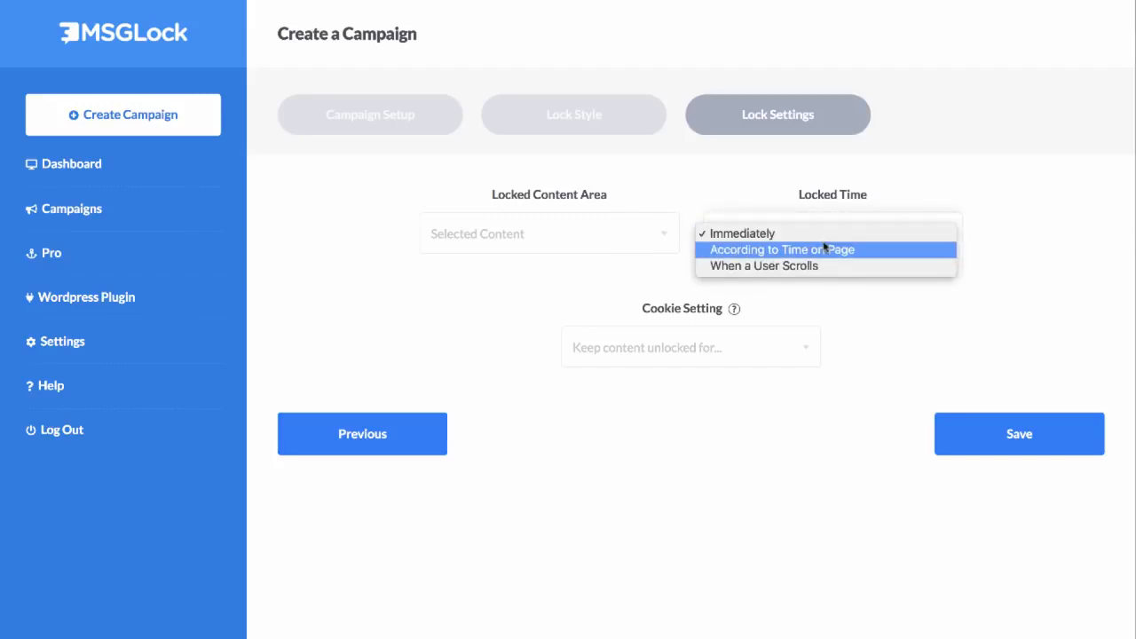
{"action": "left_click", "coordinate": [773, 268]}
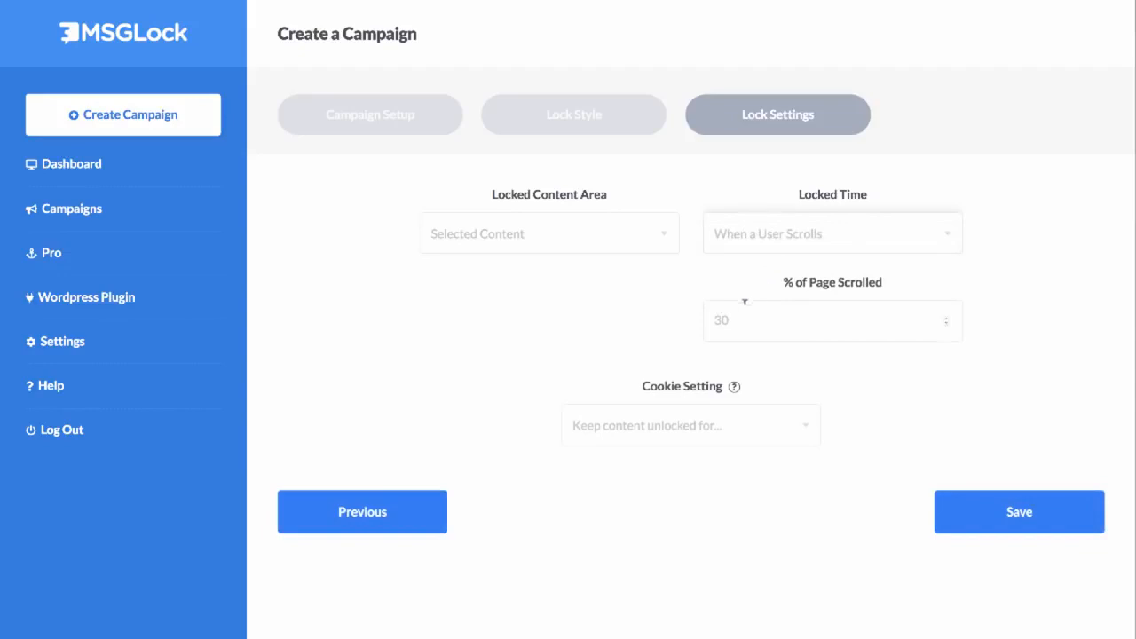
{"action": "left_click", "coordinate": [764, 236]}
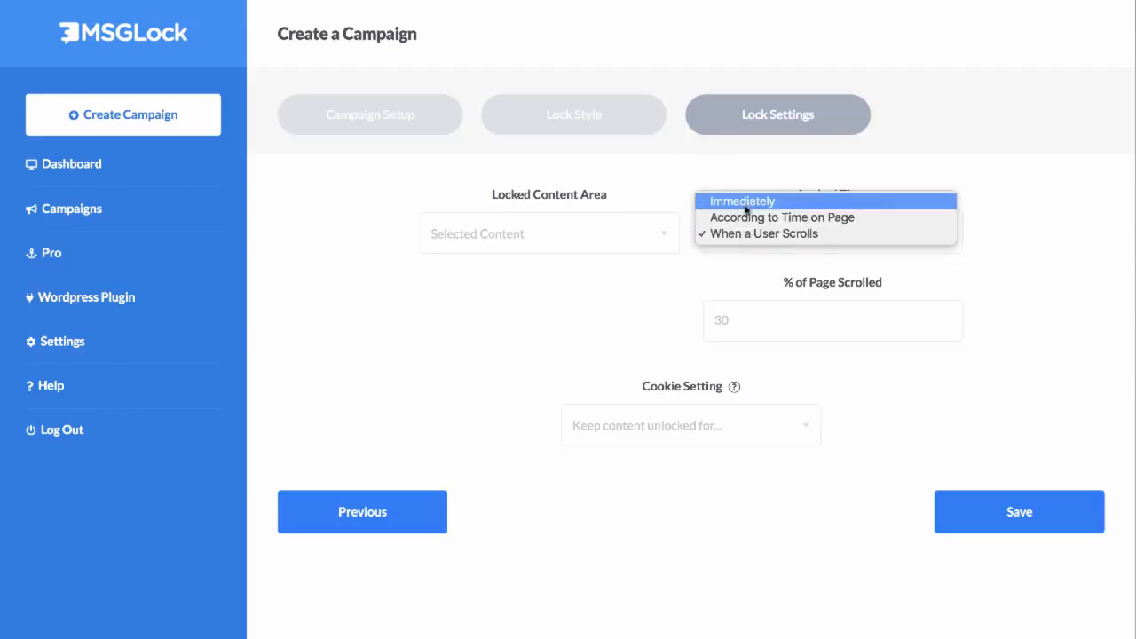
{"action": "left_click", "coordinate": [771, 199]}
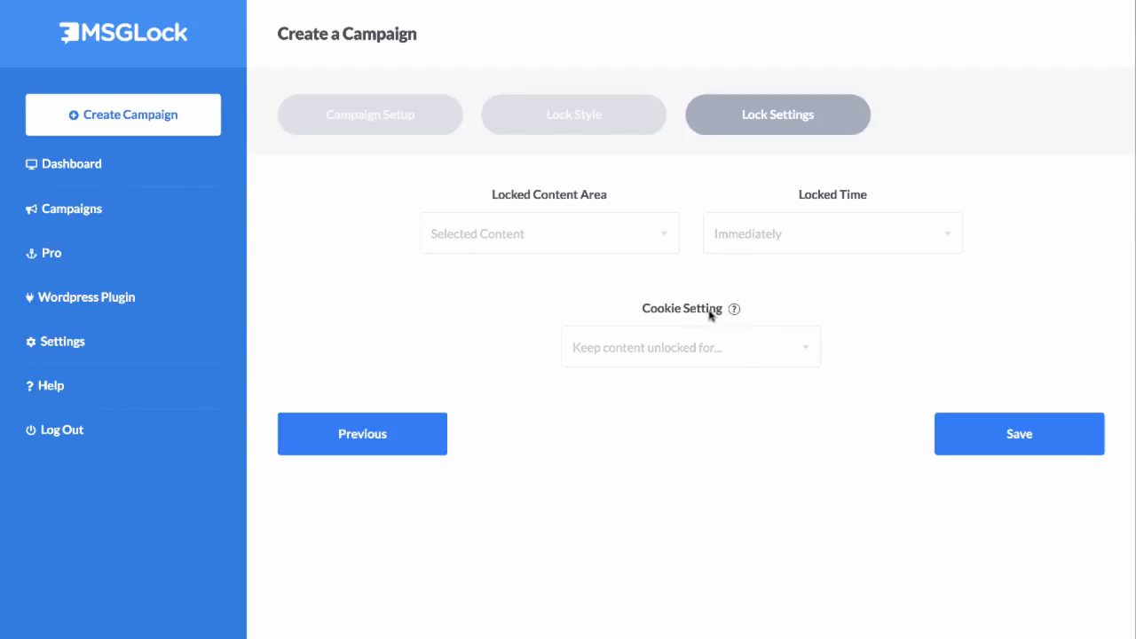
Step: Go through the cookie setting for how long content stays unlocked and save the campaign
{"action": "left_click", "coordinate": [649, 352]}
{"action": "left_click", "coordinate": [806, 374]}
{"action": "left_click", "coordinate": [980, 433]}
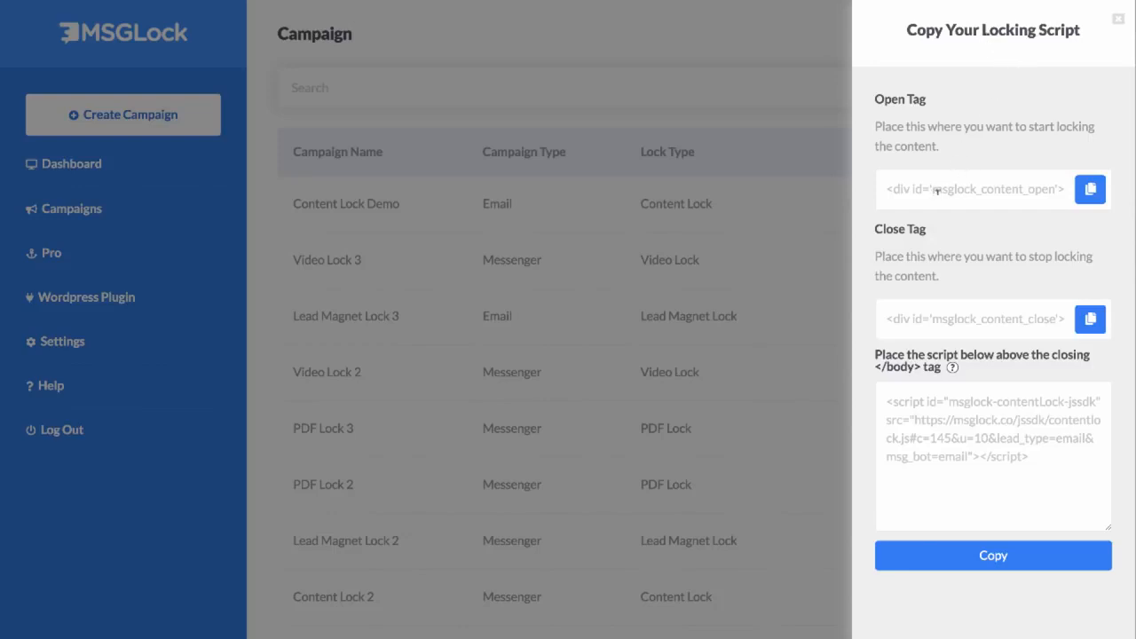
Step: Look over the new campaign's open and close tags and the locking script of Lead Magnet Lock 3
{"action": "left_click", "coordinate": [1090, 188]}
{"action": "left_click", "coordinate": [1091, 319]}
{"action": "left_click", "coordinate": [788, 124]}
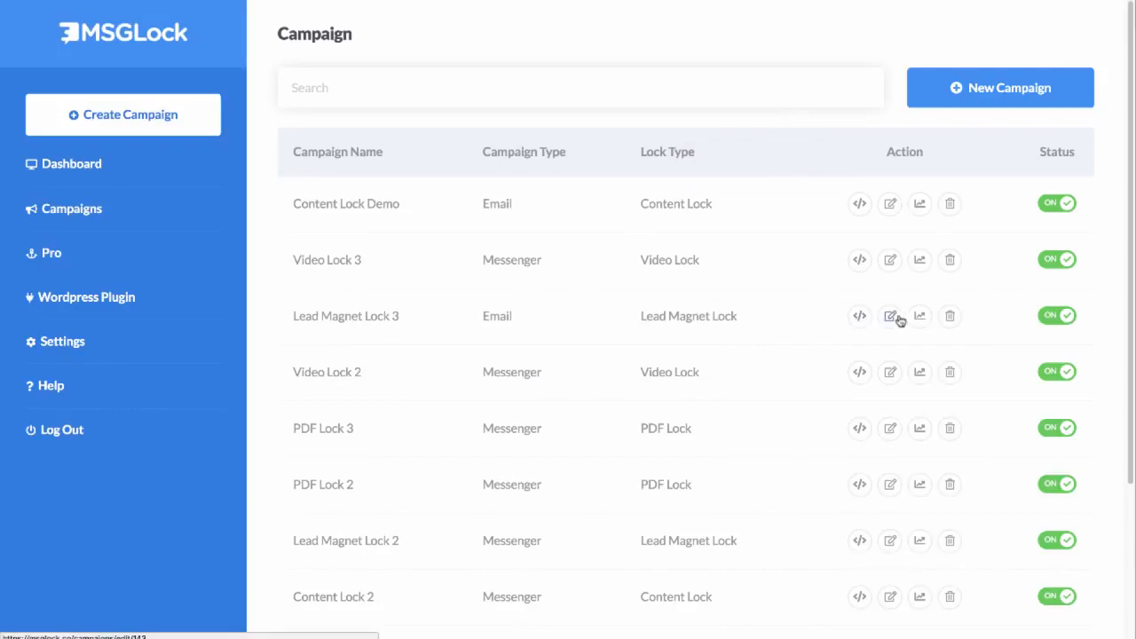
{"action": "left_click", "coordinate": [859, 317]}
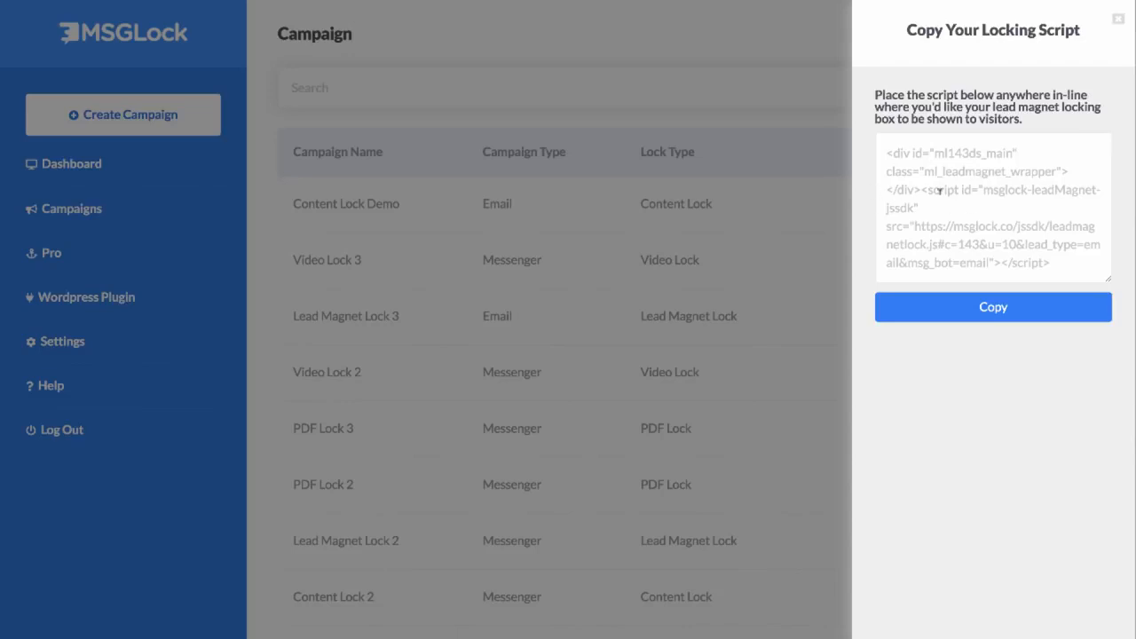
{"action": "left_click", "coordinate": [759, 158]}
Step: Open the locking script of the Content Lock Demo campaign and copy its open and close tags
{"action": "left_click", "coordinate": [861, 204]}
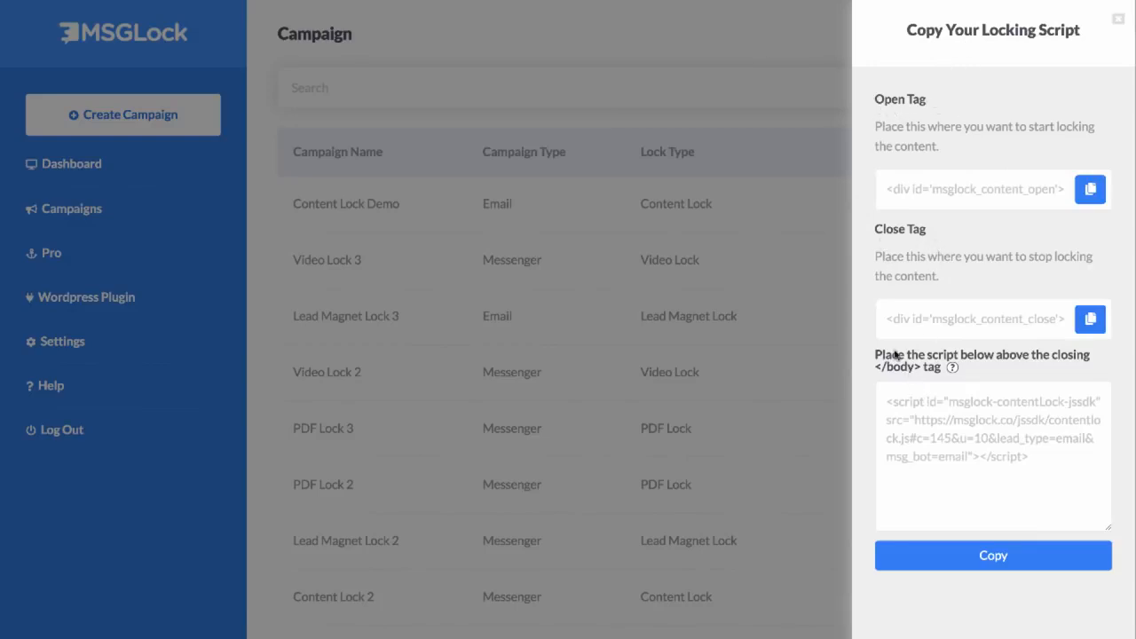
{"action": "left_click", "coordinate": [1092, 192]}
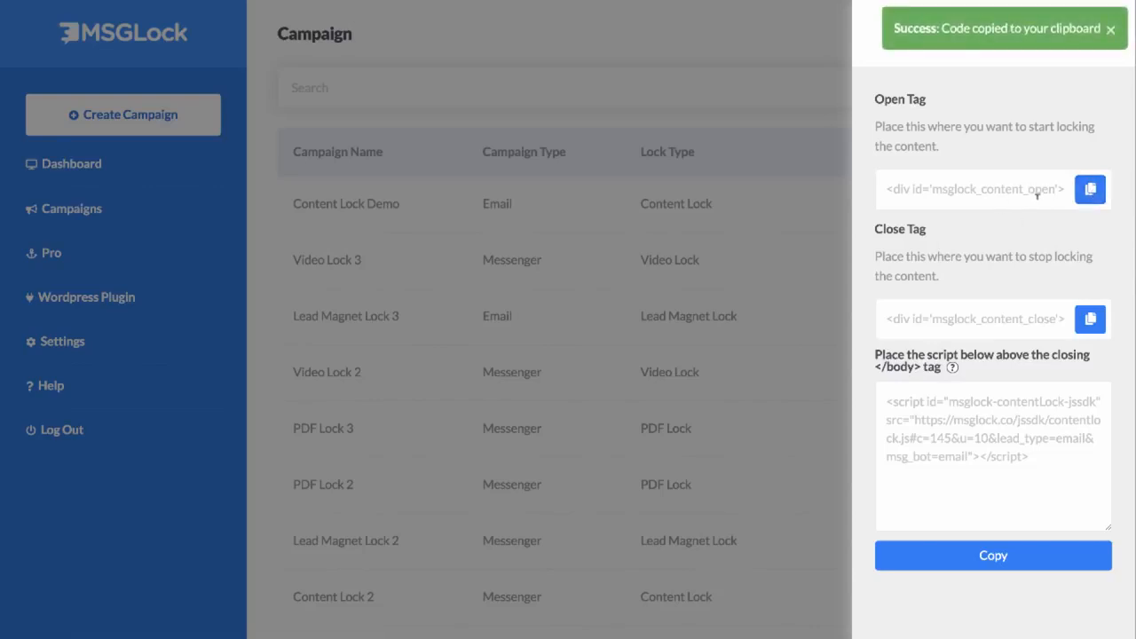
{"action": "left_click", "coordinate": [1091, 321]}
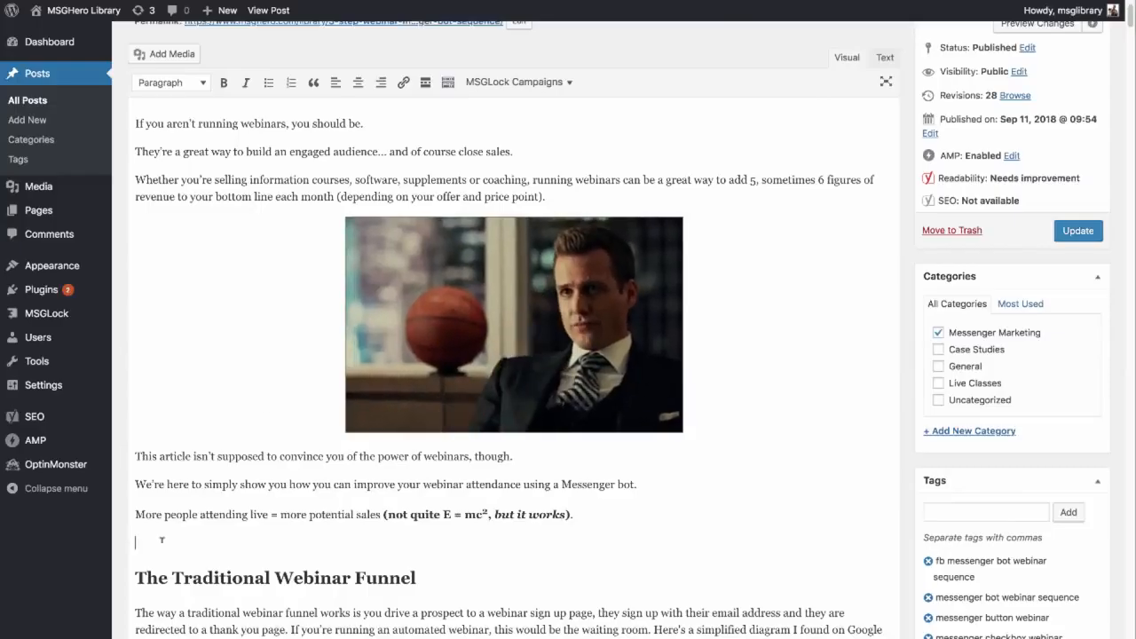
Step: In the WordPress post editor, insert the Content Lock Demo campaign shortcode above the heading "The Traditional Webinar Funnel"
{"action": "left_click", "coordinate": [573, 81]}
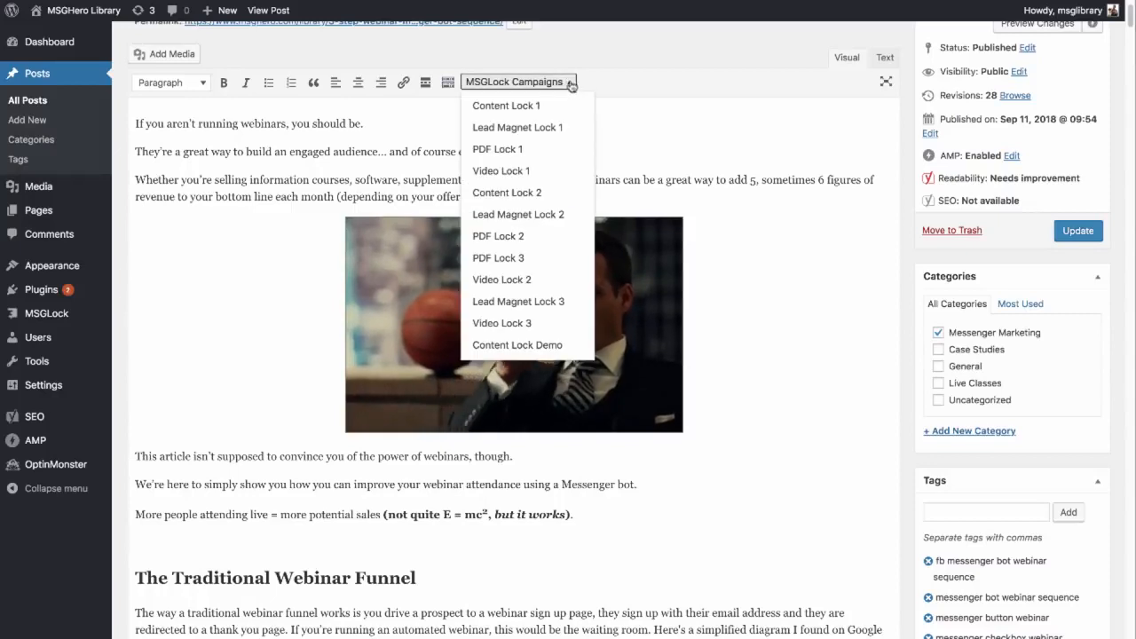
{"action": "scroll", "coordinate": [527, 350], "scroll_direction": "down", "scroll_amount": 1}
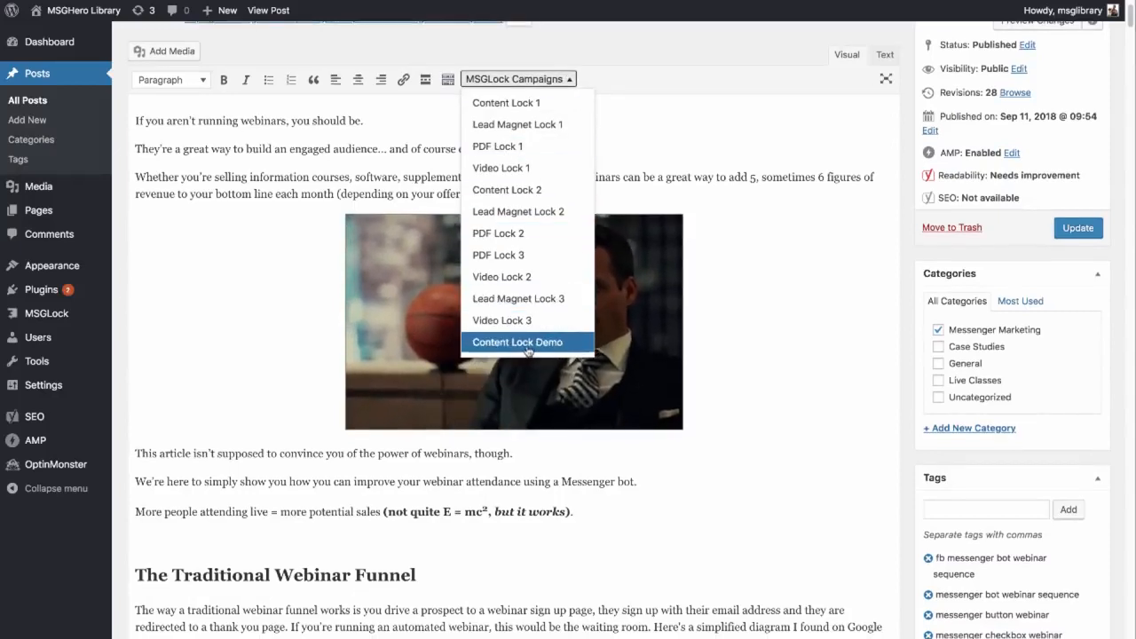
{"action": "left_click", "coordinate": [526, 343]}
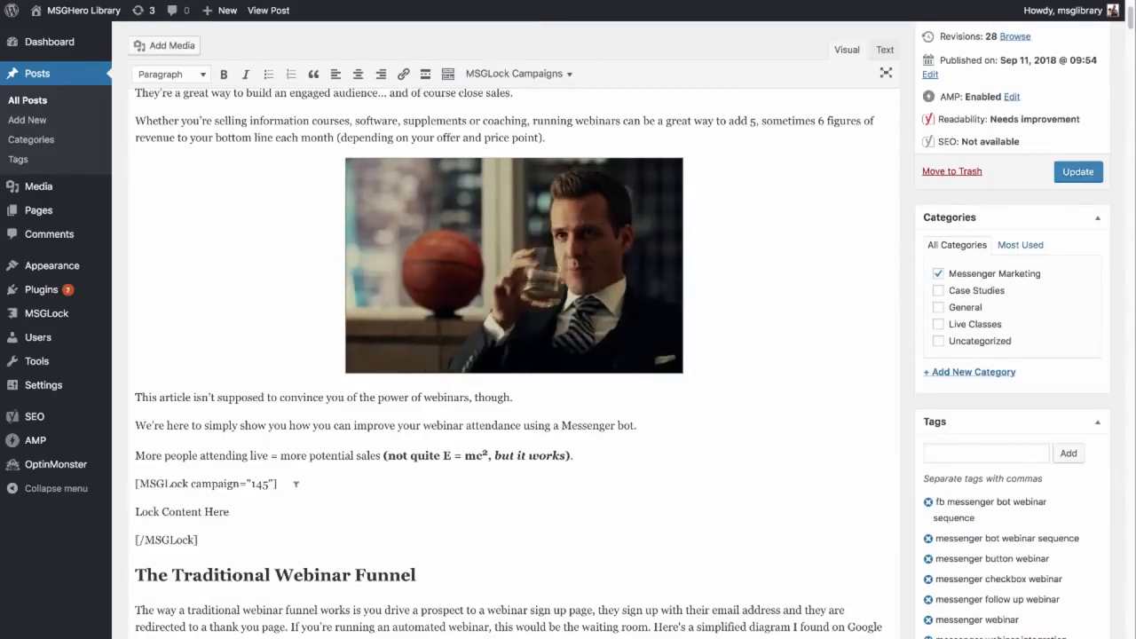
Step: Delete the "Lock Content Here" placeholder and cut the closing [/MSGLock] tag from below the opening shortcode
{"action": "left_click_drag", "start_coordinate": [246, 513], "coordinate": [135, 512]}
{"action": "key", "text": "BackSpace"}
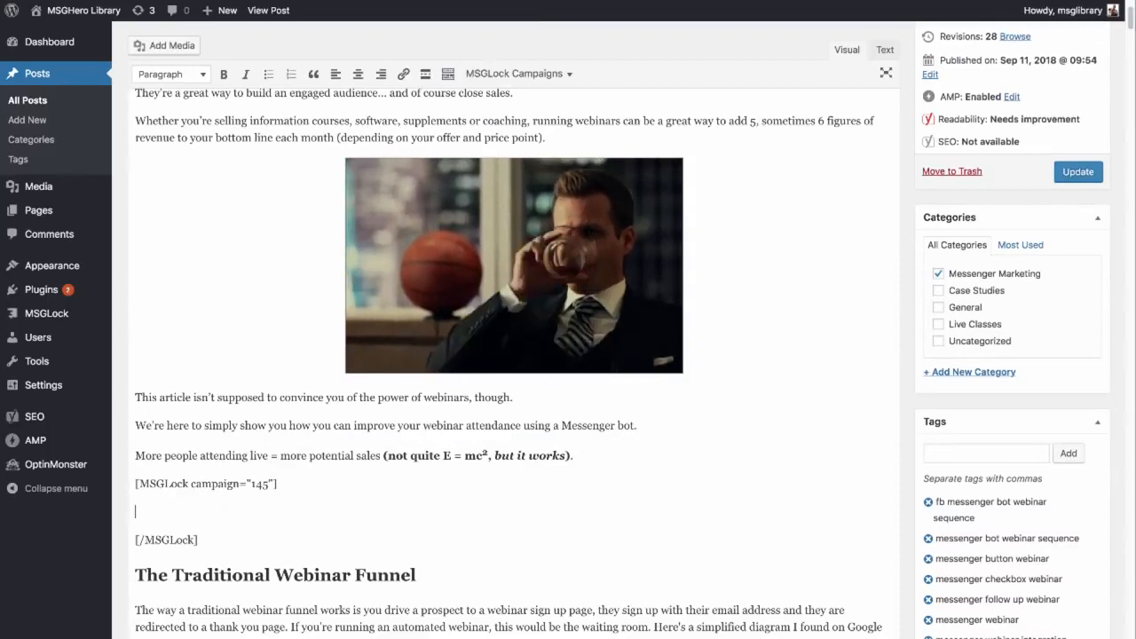
{"action": "key", "text": "BackSpace"}
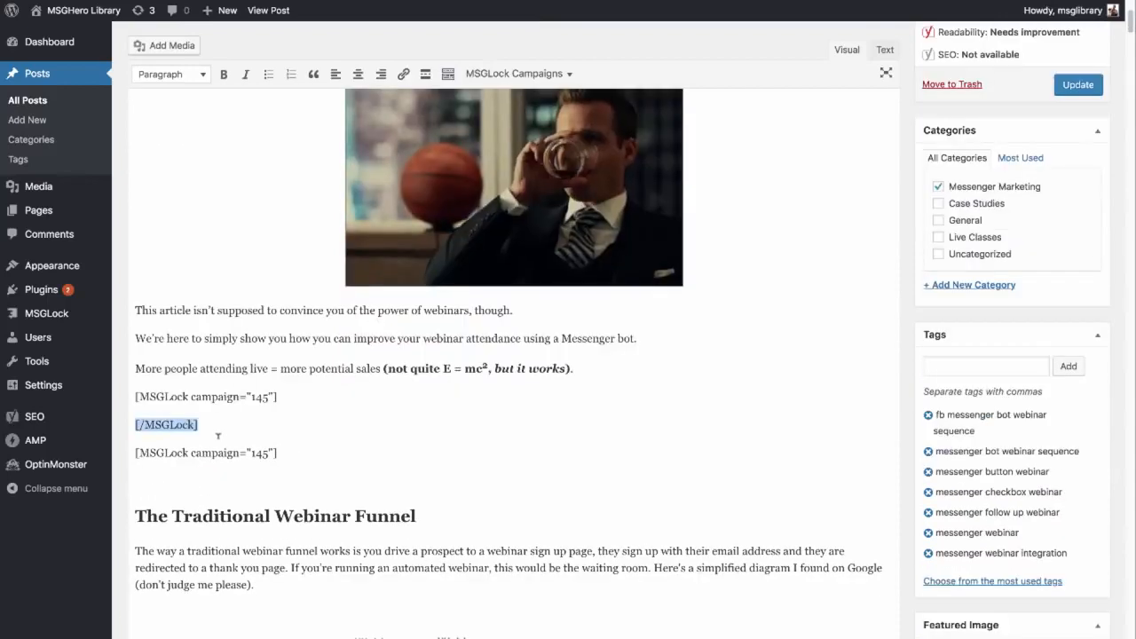
{"action": "key", "text": "BackSpace"}
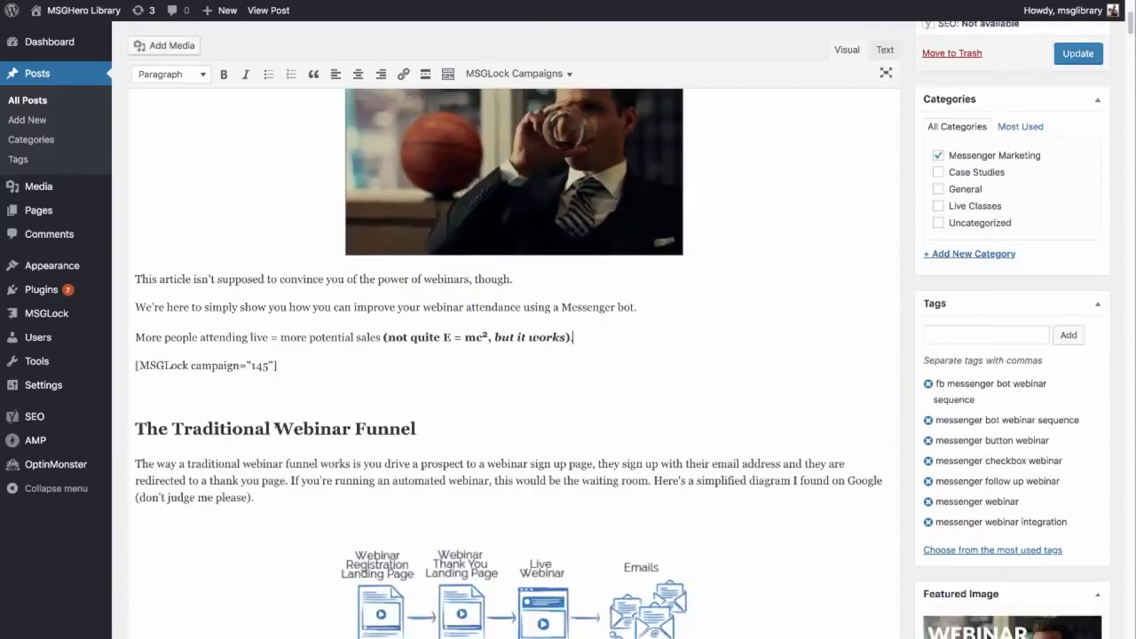
Step: Paste the closing [/MSGLock] tag on its own line below the Image Source link and update the post
{"action": "scroll", "coordinate": [266, 427], "scroll_direction": "down", "scroll_amount": 1}
{"action": "left_click", "coordinate": [285, 465]}
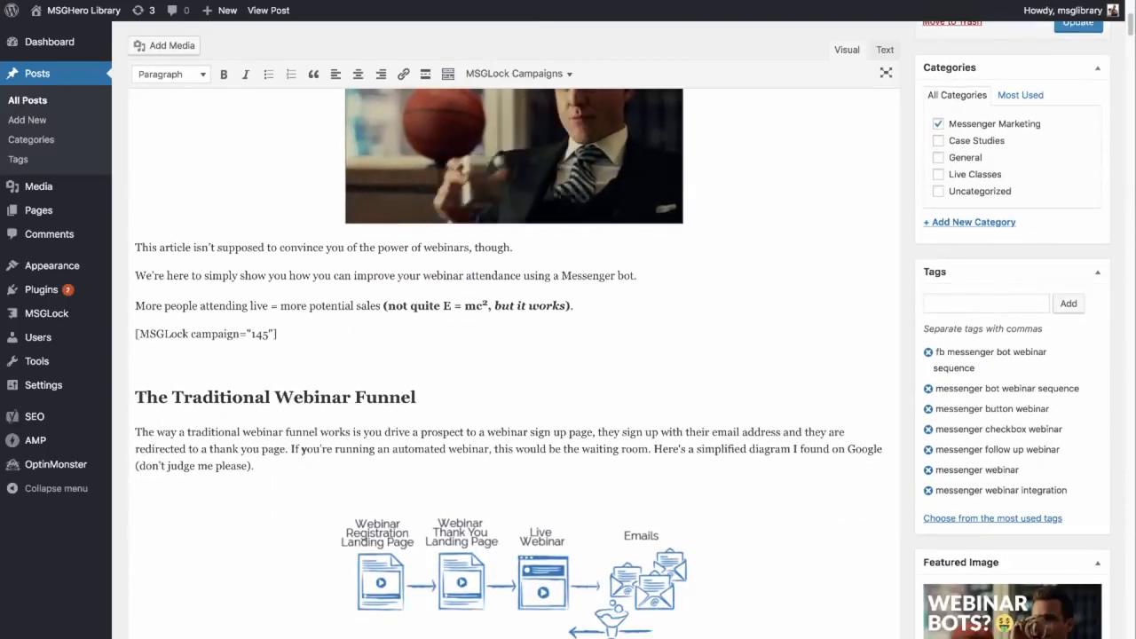
{"action": "scroll", "coordinate": [382, 479], "scroll_direction": "down", "scroll_amount": 3}
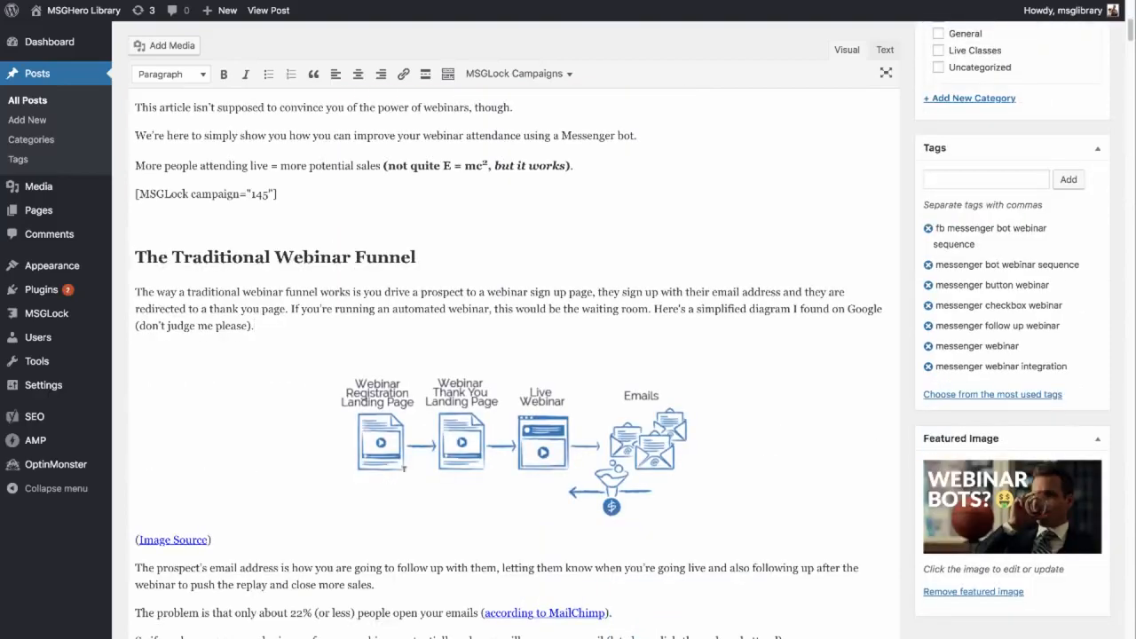
{"action": "left_click", "coordinate": [215, 540]}
{"action": "key", "text": "Return"}
{"action": "key", "text": "Down"}
{"action": "key", "text": "super+v"}
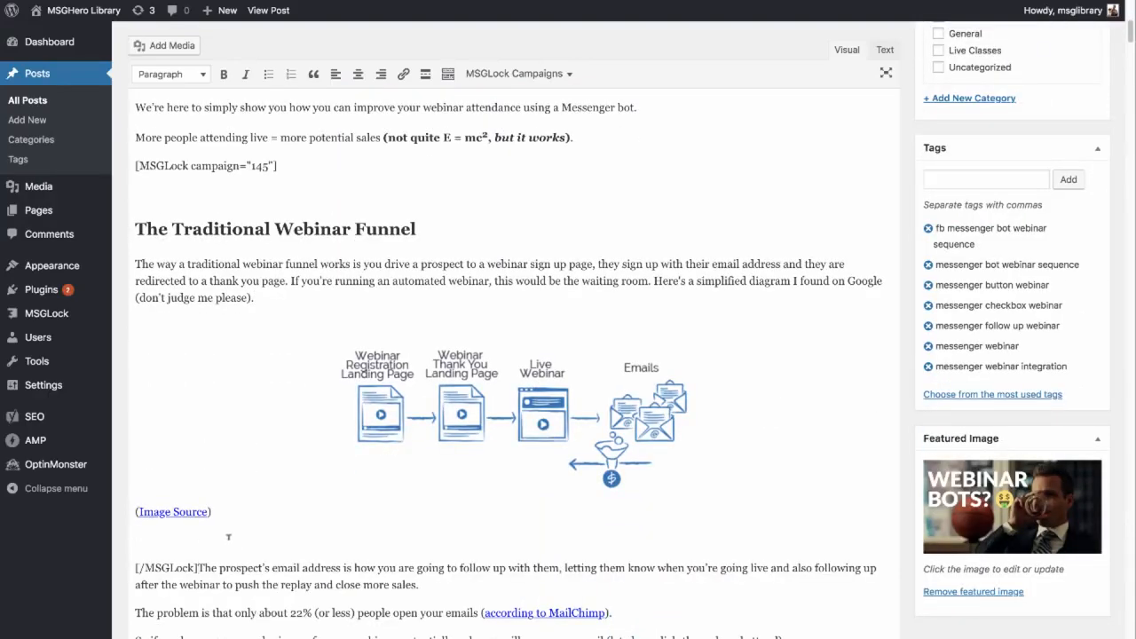
{"action": "key", "text": "Return"}
{"action": "scroll", "coordinate": [712, 277], "scroll_direction": "up", "scroll_amount": 4}
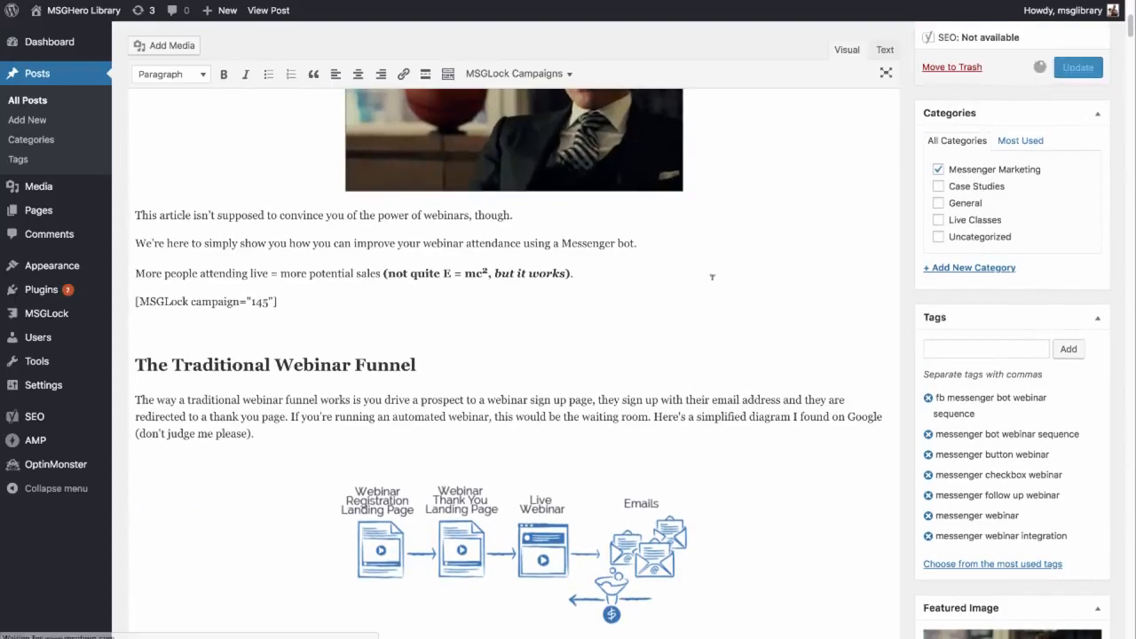
Step: Open the published webinar post on the live site and go to its email lock form below the introduction
{"action": "scroll", "coordinate": [712, 277], "scroll_direction": "down", "scroll_amount": 1}
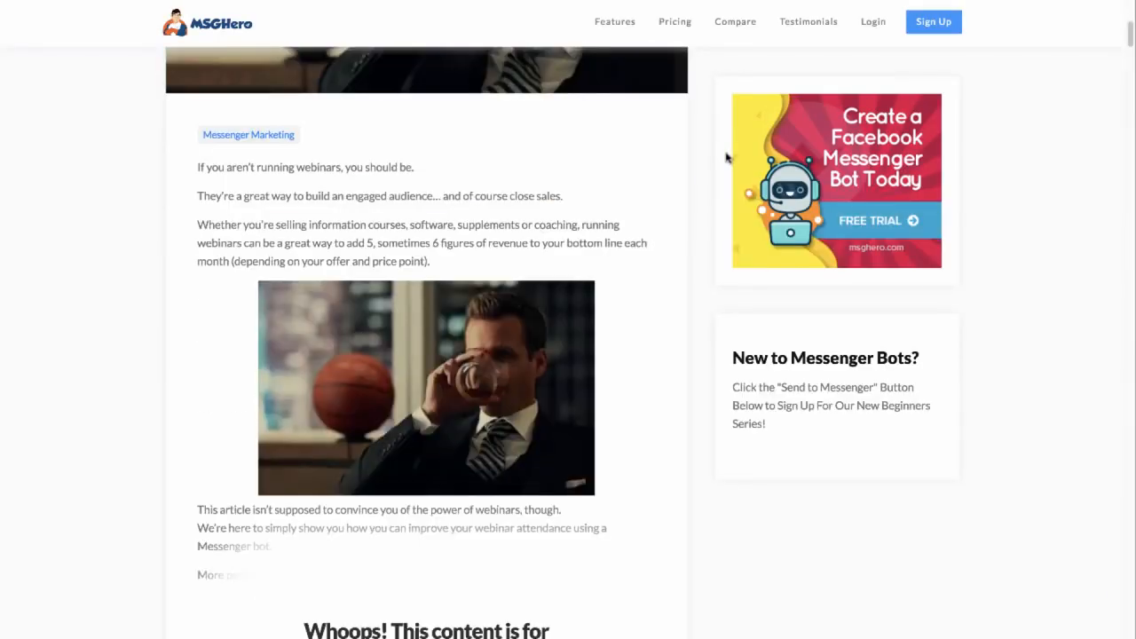
{"action": "scroll", "coordinate": [719, 163], "scroll_direction": "down", "scroll_amount": 5}
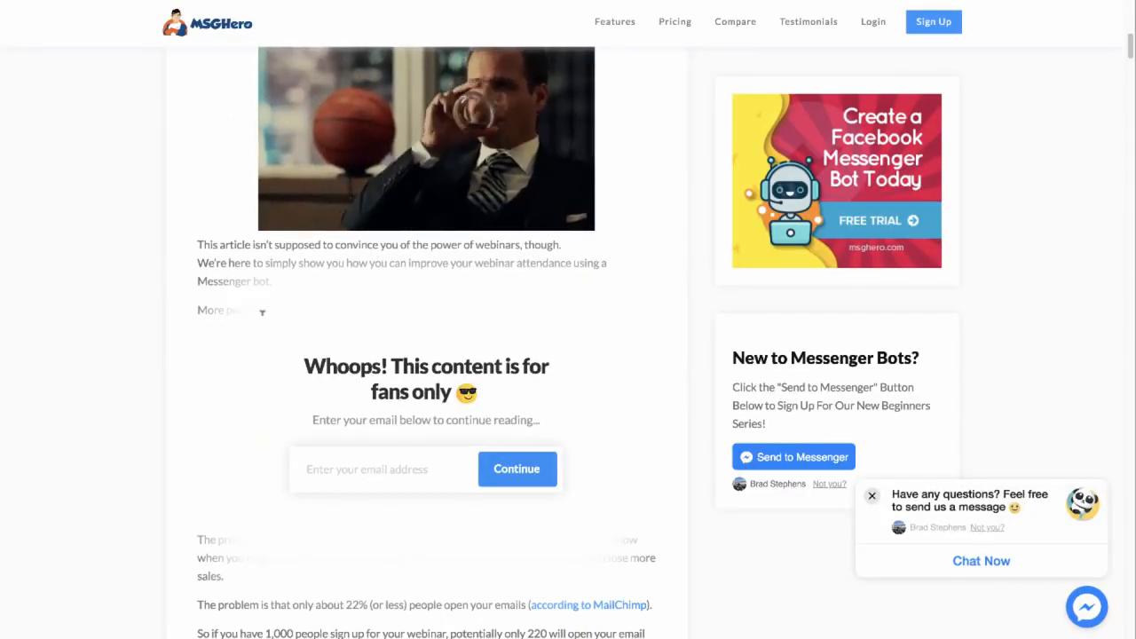
{"action": "scroll", "coordinate": [350, 380], "scroll_direction": "down", "scroll_amount": 1}
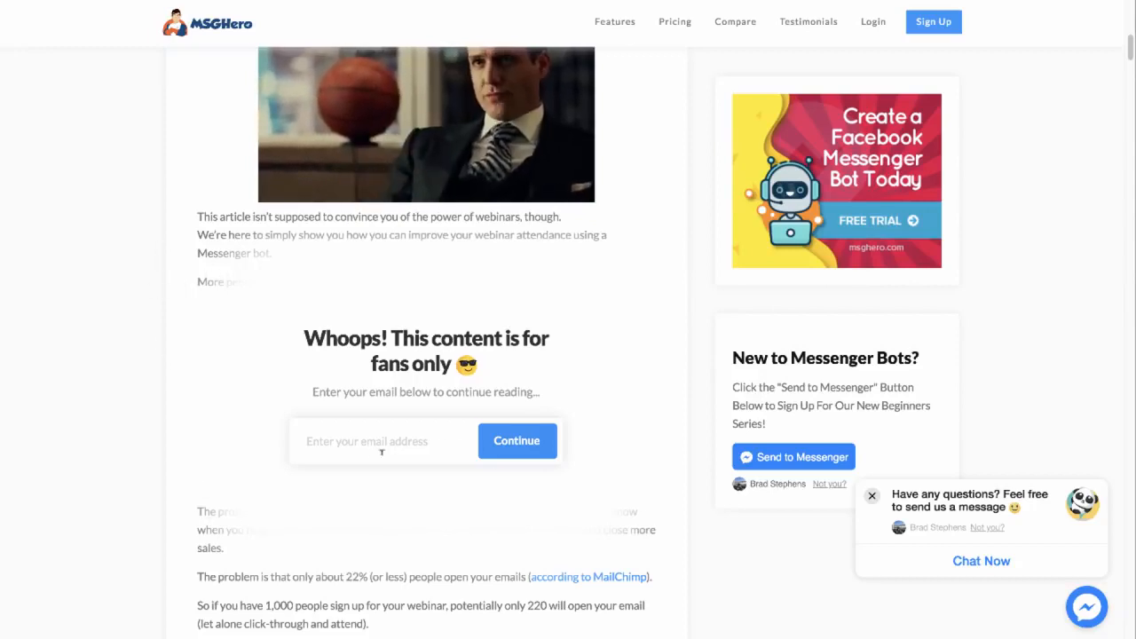
Step: Unlock the post's hidden content by submitting an email address in the lock form, and view the revealed section
{"action": "left_click", "coordinate": [355, 440]}
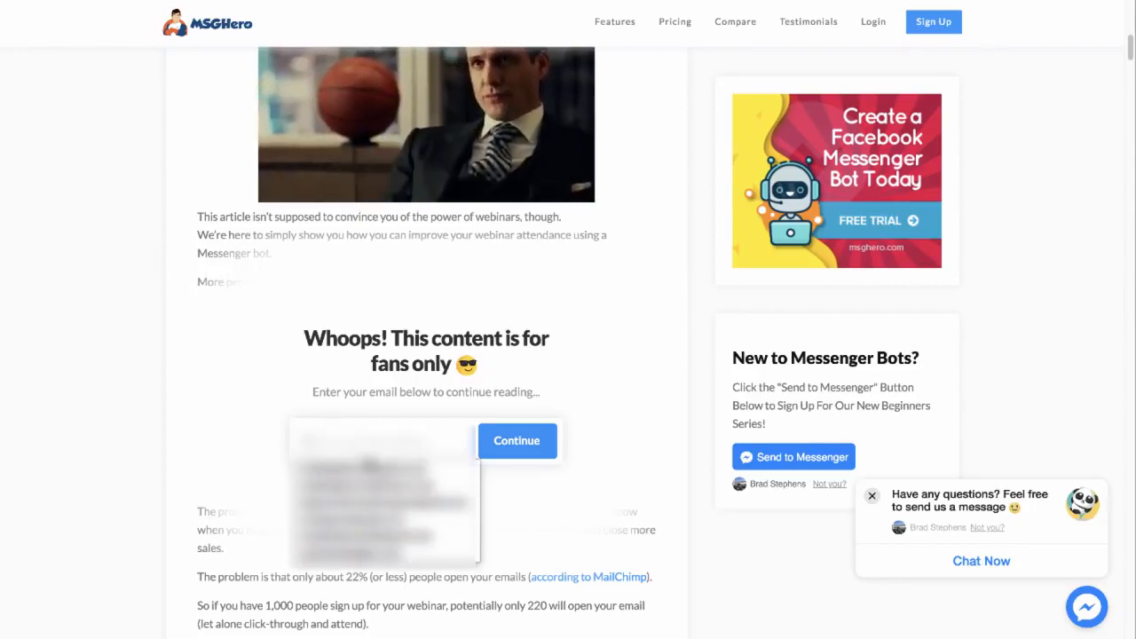
{"action": "left_click", "coordinate": [362, 472]}
{"action": "left_click", "coordinate": [503, 443]}
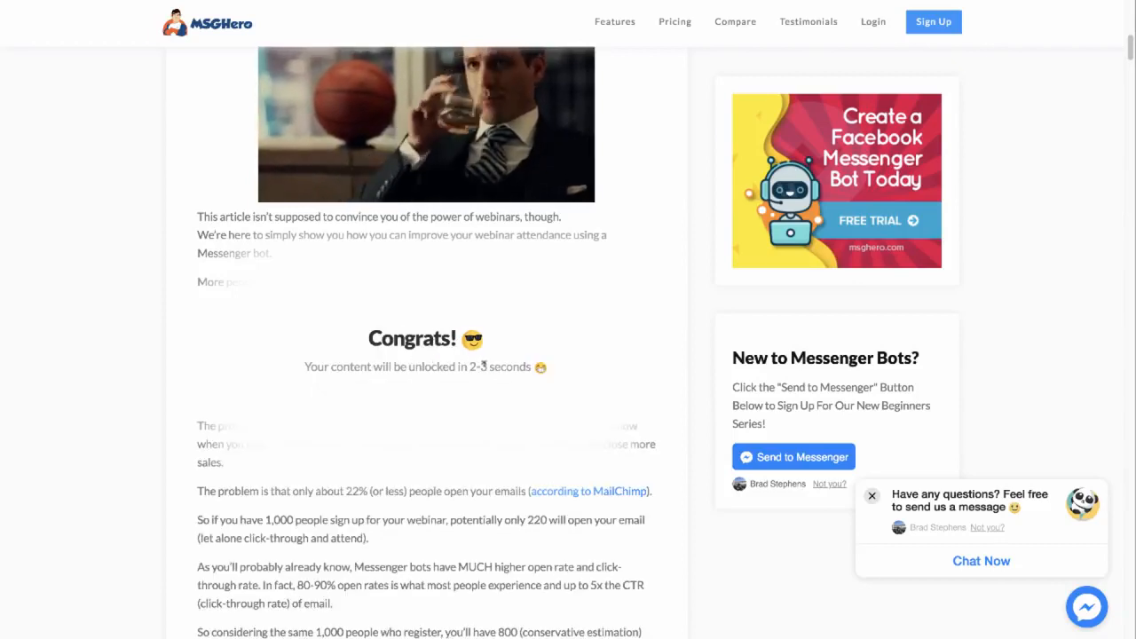
{"action": "scroll", "coordinate": [508, 435], "scroll_direction": "down", "scroll_amount": 4}
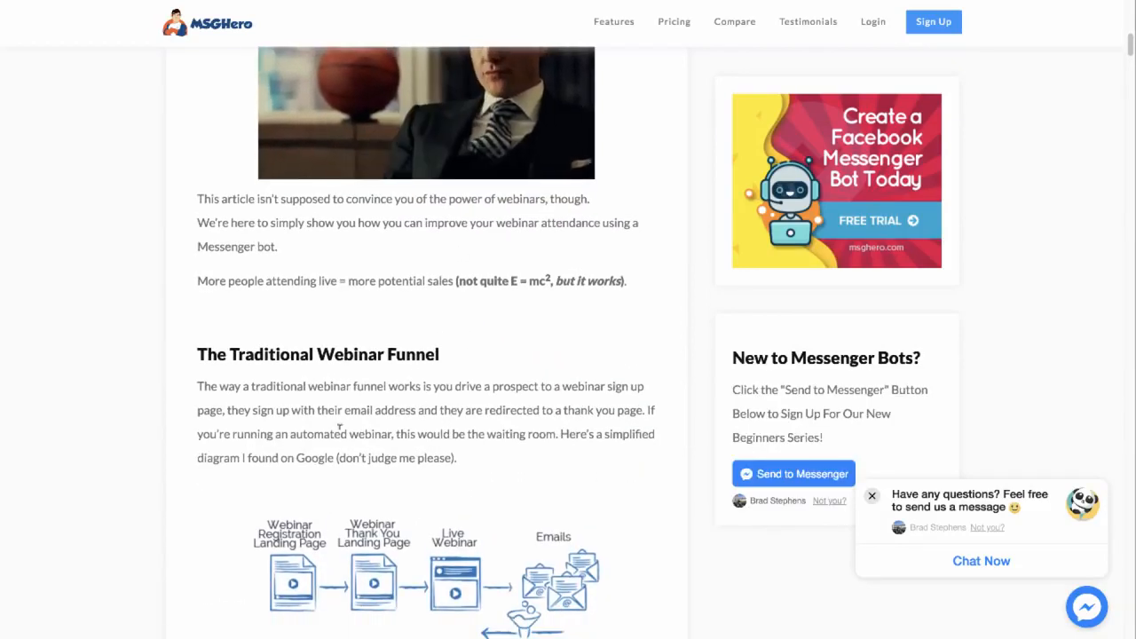
{"action": "scroll", "coordinate": [383, 260], "scroll_direction": "down", "scroll_amount": 1}
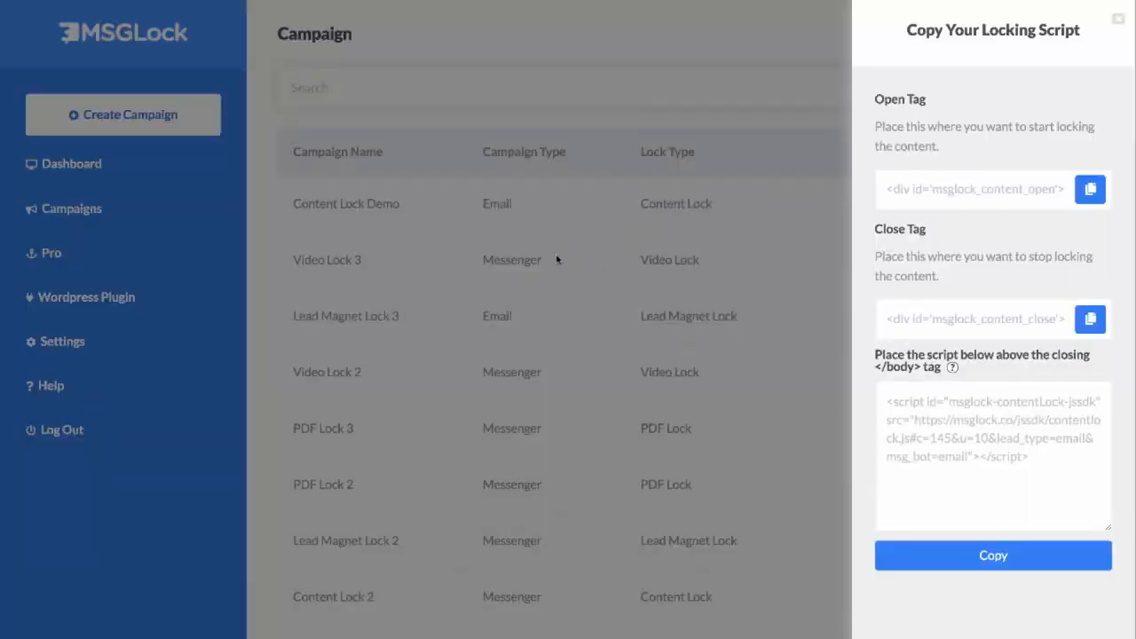
Step: Switch to the MSGLock campaign list, review the Content Lock Demo campaign's performance statistics, and close them
{"action": "left_click", "coordinate": [557, 260]}
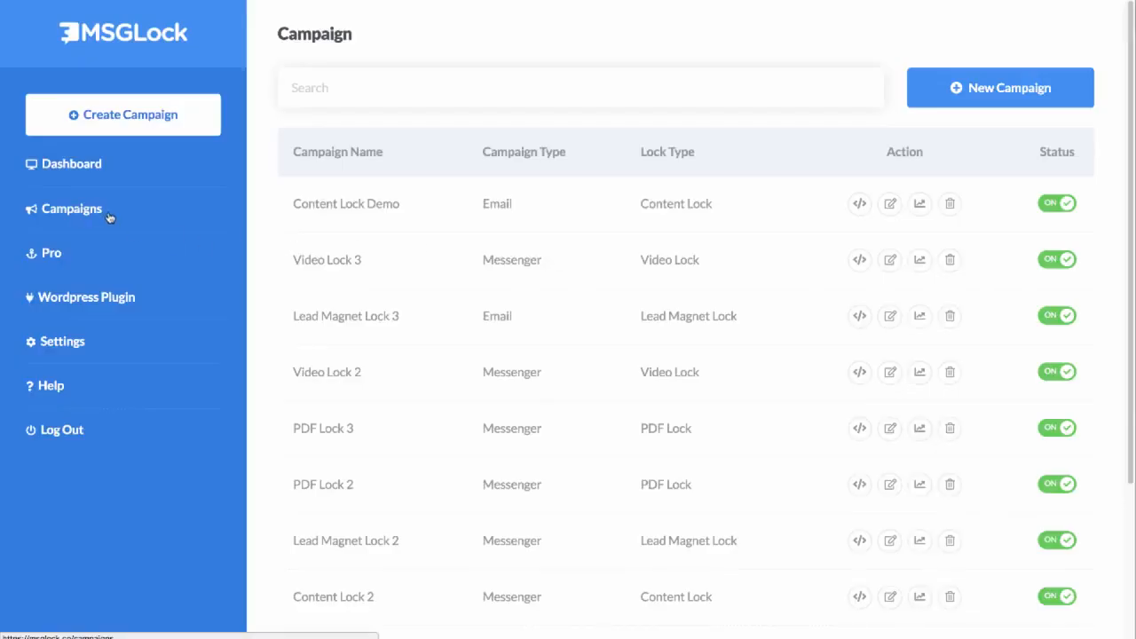
{"action": "left_click", "coordinate": [921, 206]}
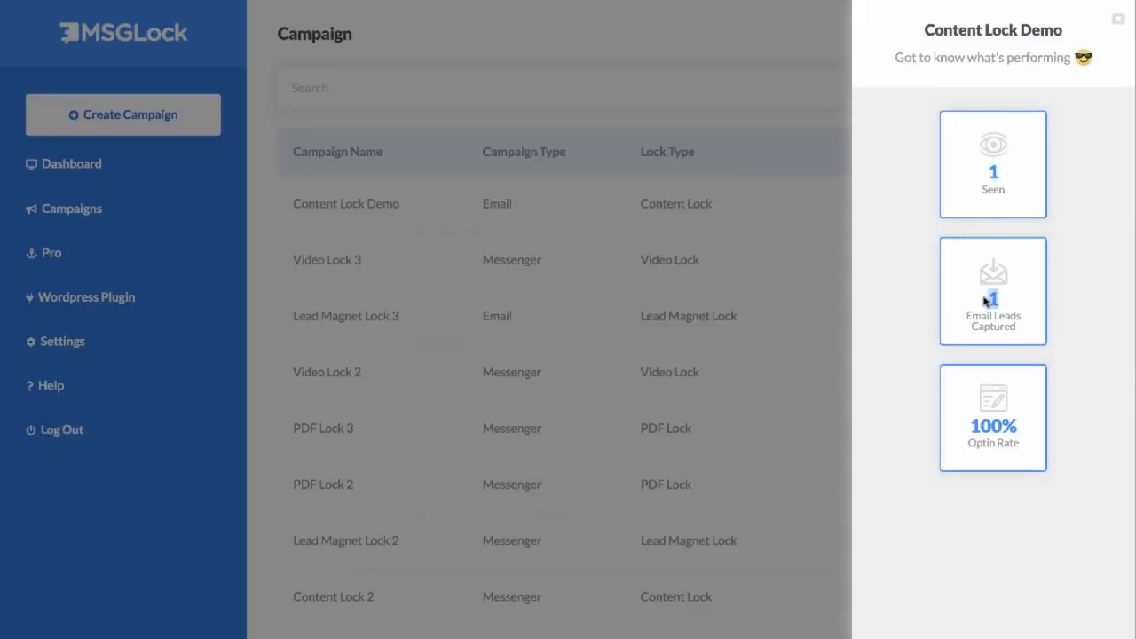
{"action": "left_click_drag", "start_coordinate": [1023, 449], "coordinate": [968, 429]}
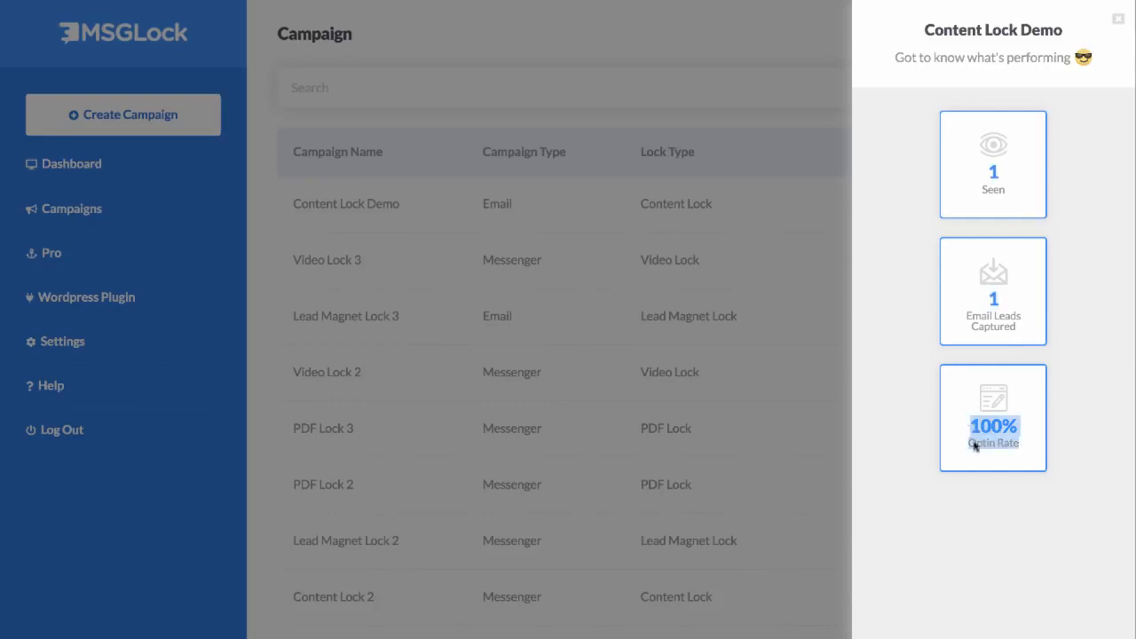
{"action": "left_click", "coordinate": [929, 487]}
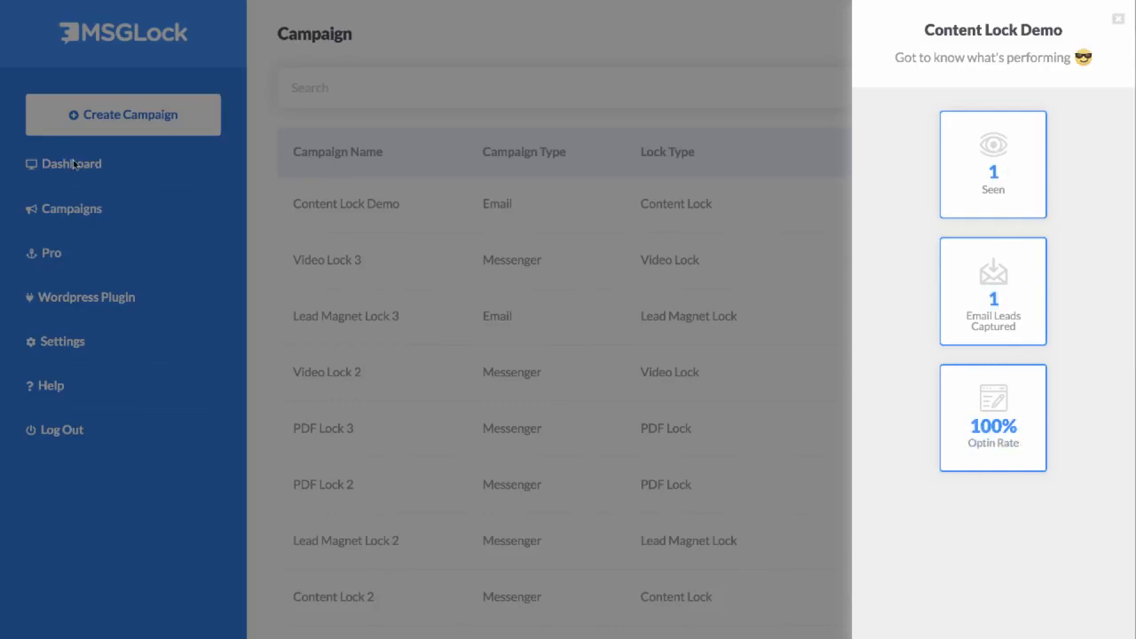
{"action": "left_click", "coordinate": [344, 283]}
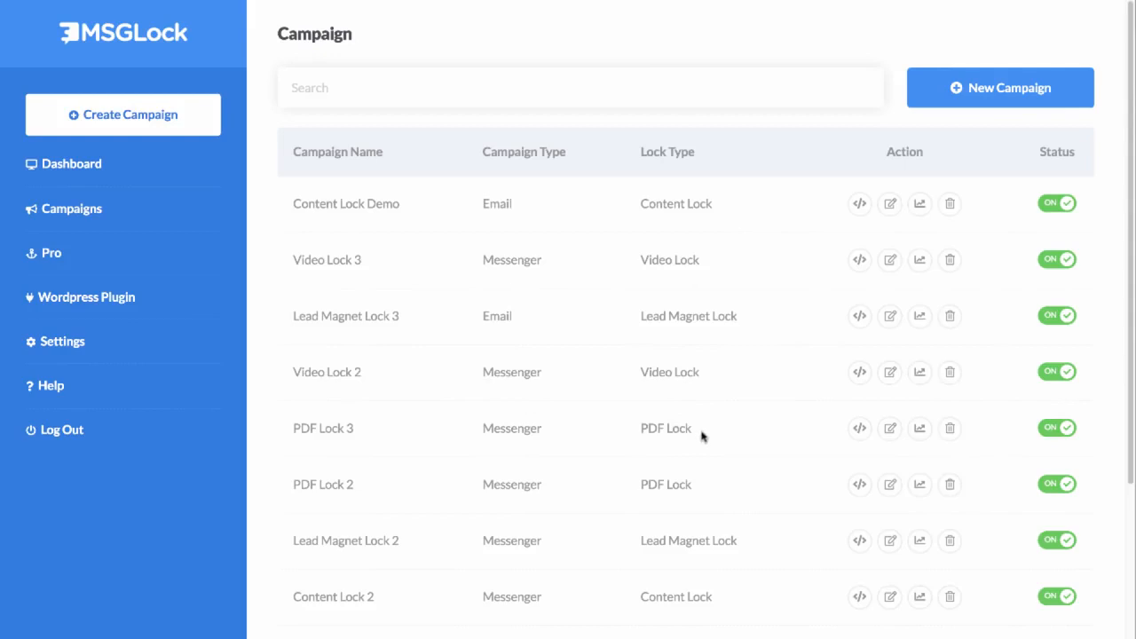
Step: Open the PDF Lock 3 campaign's locked PDF, dismiss the email opt-in prompt, and read on through the document
{"action": "left_click", "coordinate": [860, 428]}
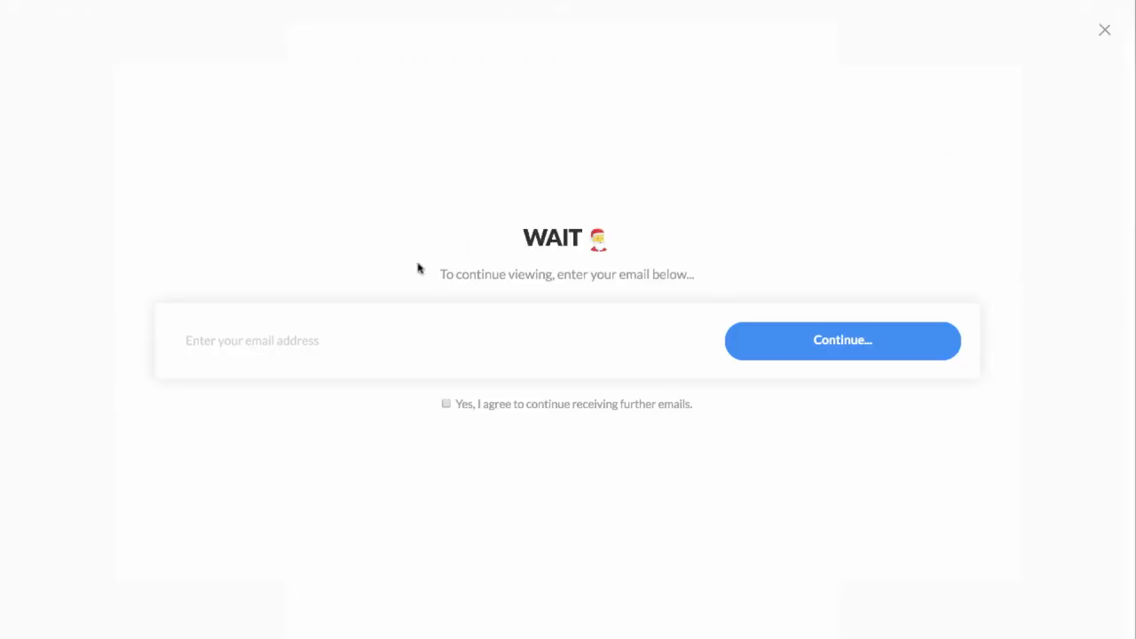
{"action": "left_click", "coordinate": [1106, 34]}
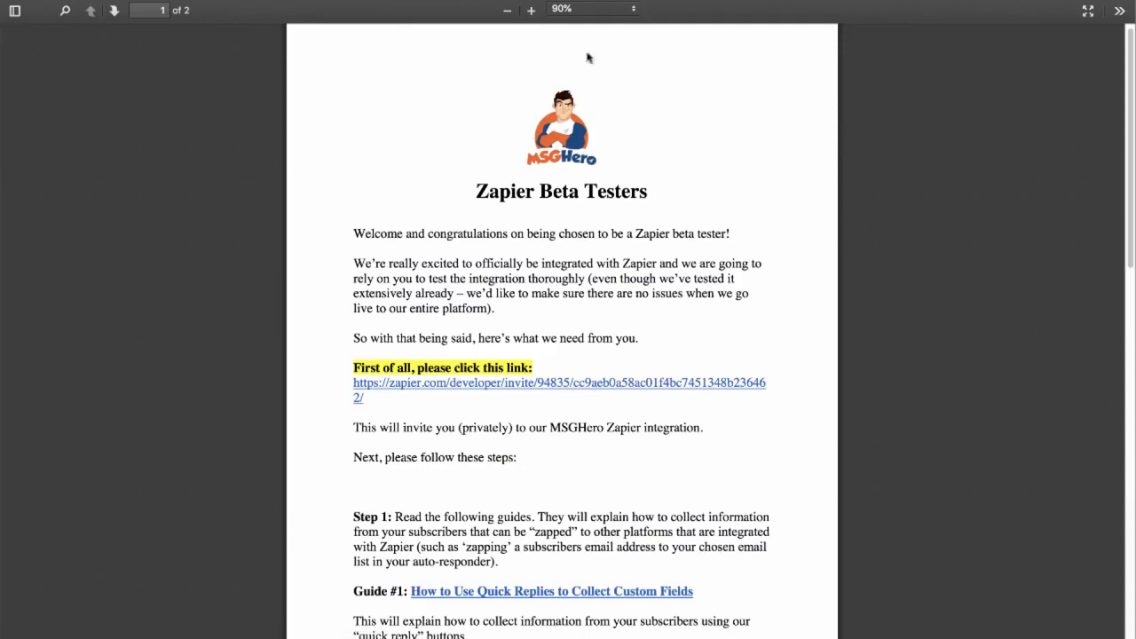
{"action": "scroll", "coordinate": [533, 305], "scroll_direction": "down", "scroll_amount": 5}
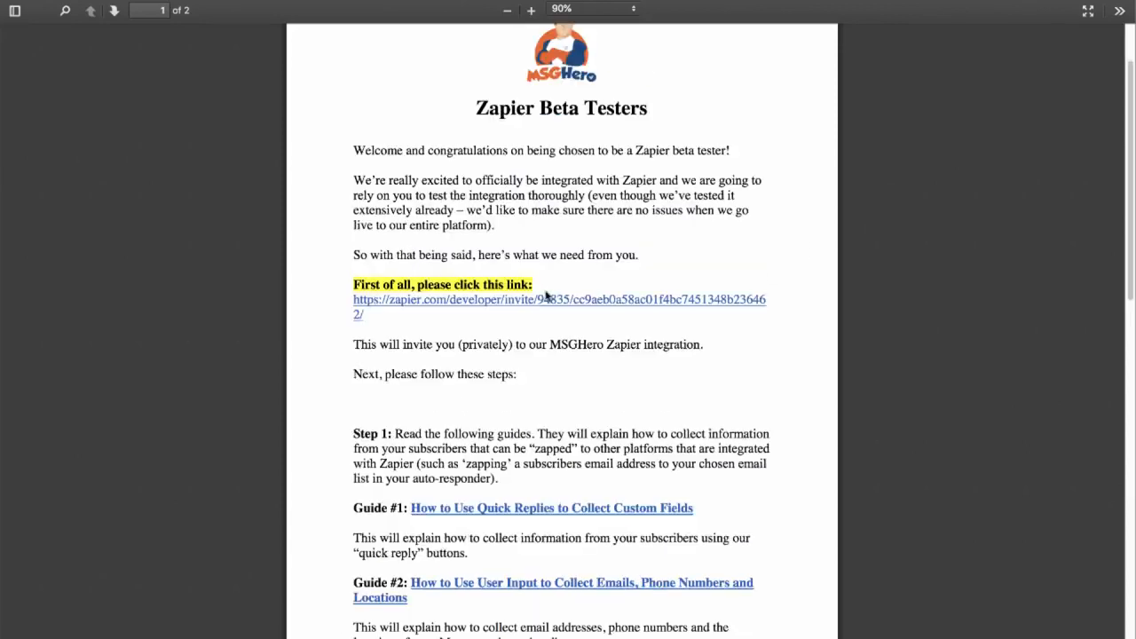
{"action": "scroll", "coordinate": [555, 242], "scroll_direction": "down", "scroll_amount": 4}
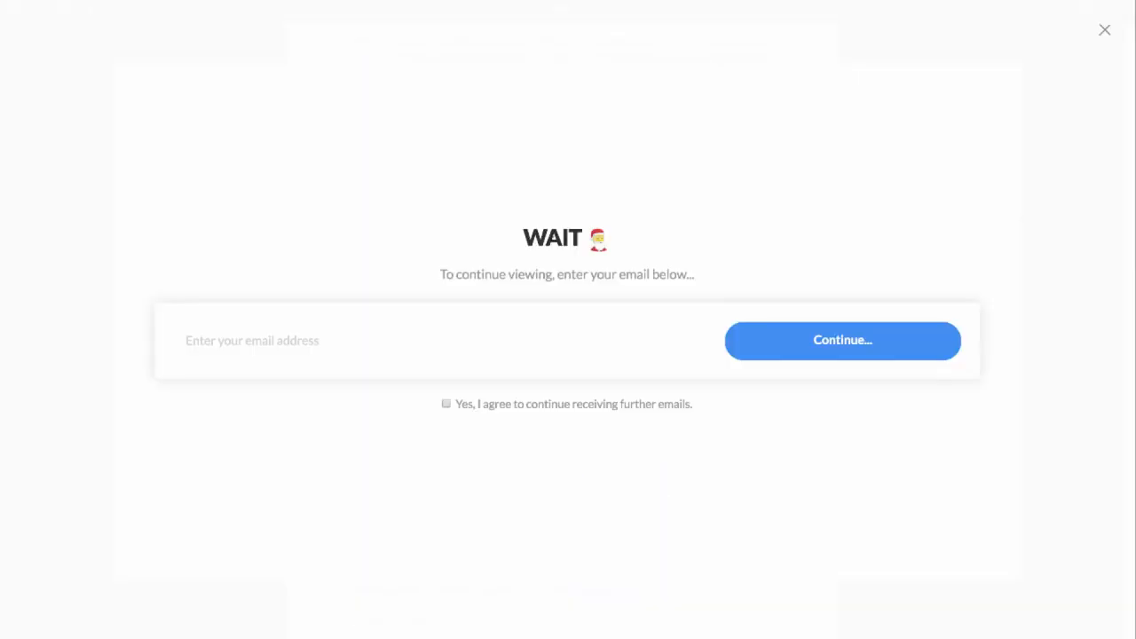